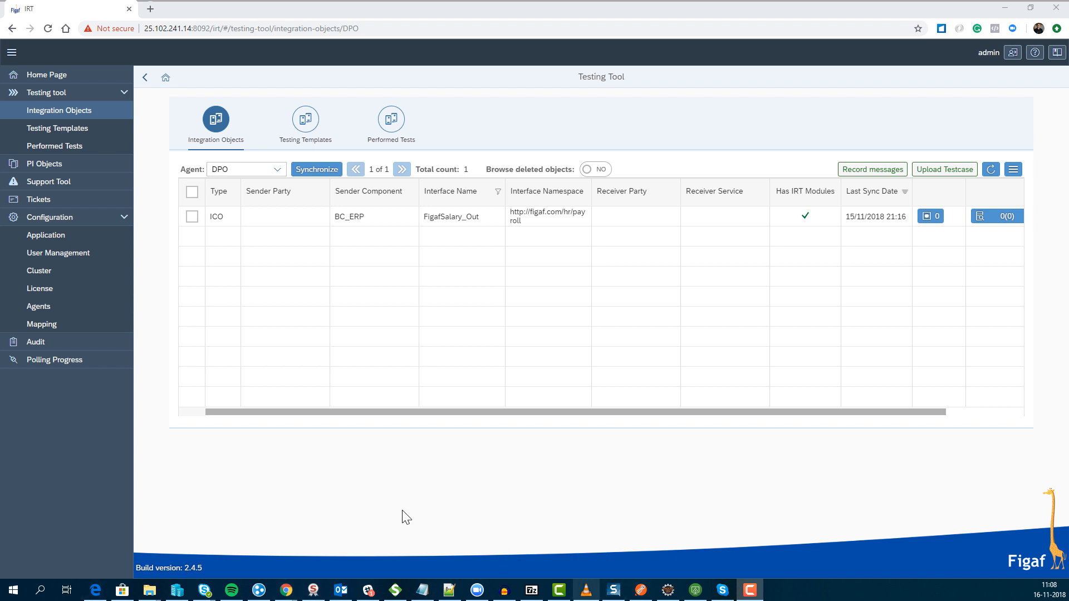
# Step: Begin a recording request for the FigafSalary_Out integration object and add it to the existing testing template HR
pyautogui.click(191, 216)
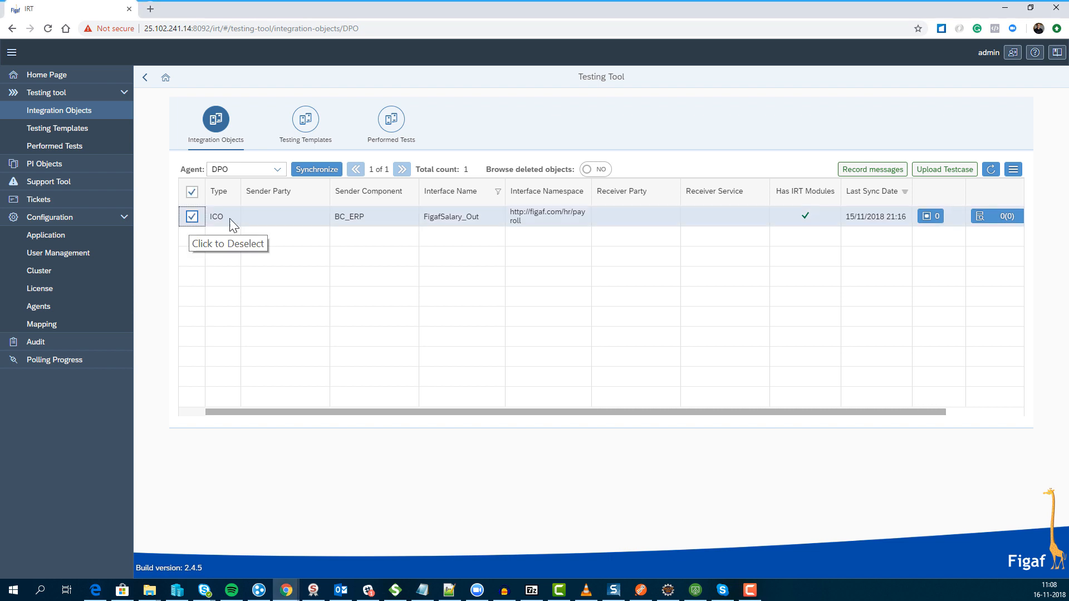
pyautogui.click(884, 172)
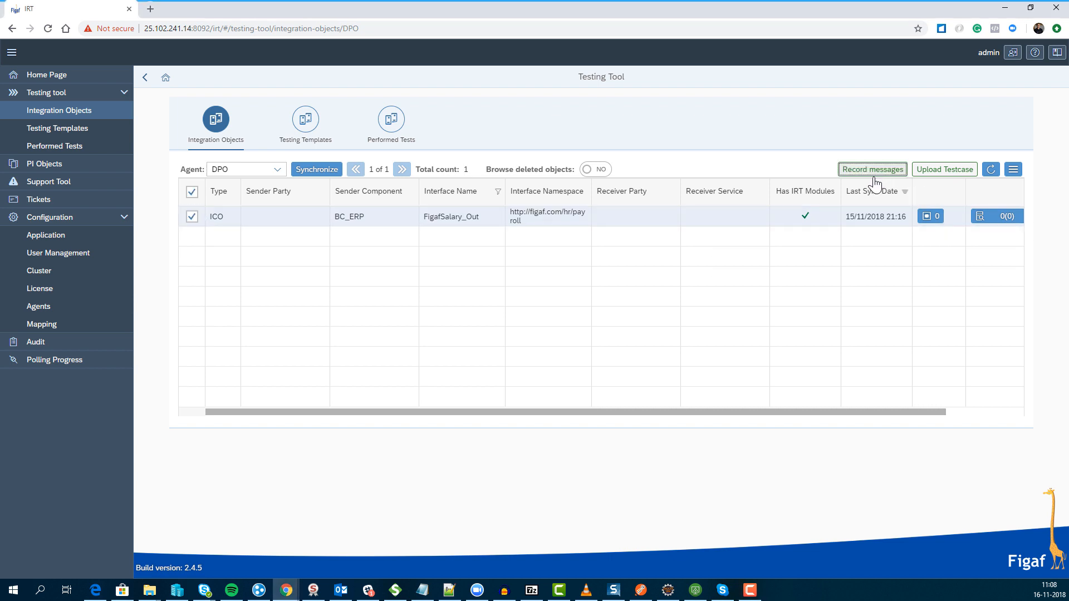
pyautogui.click(867, 176)
pyautogui.click(190, 167)
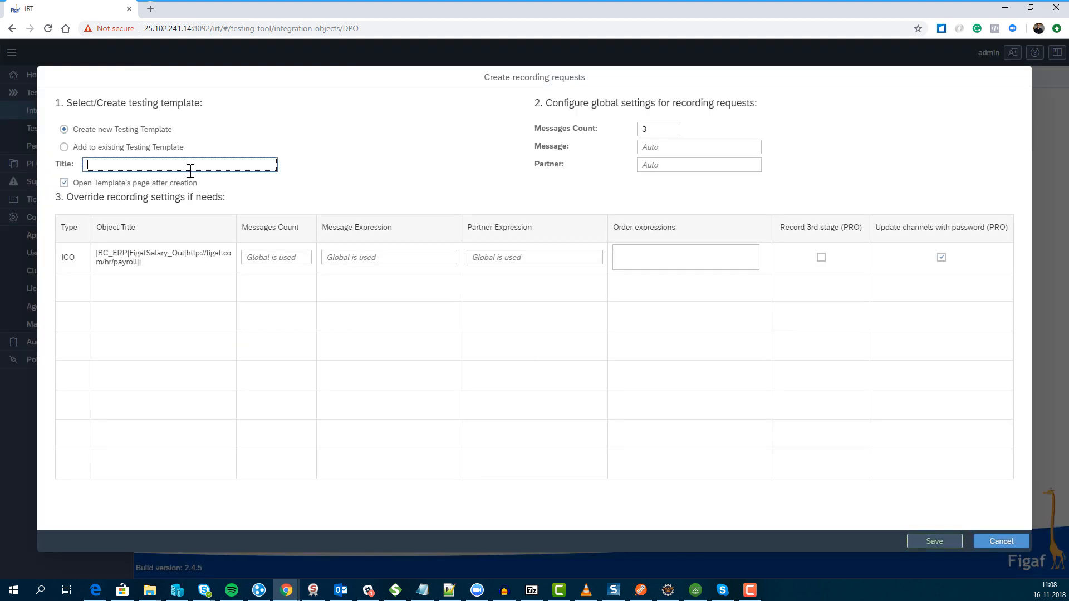
pyautogui.click(89, 147)
pyautogui.click(269, 166)
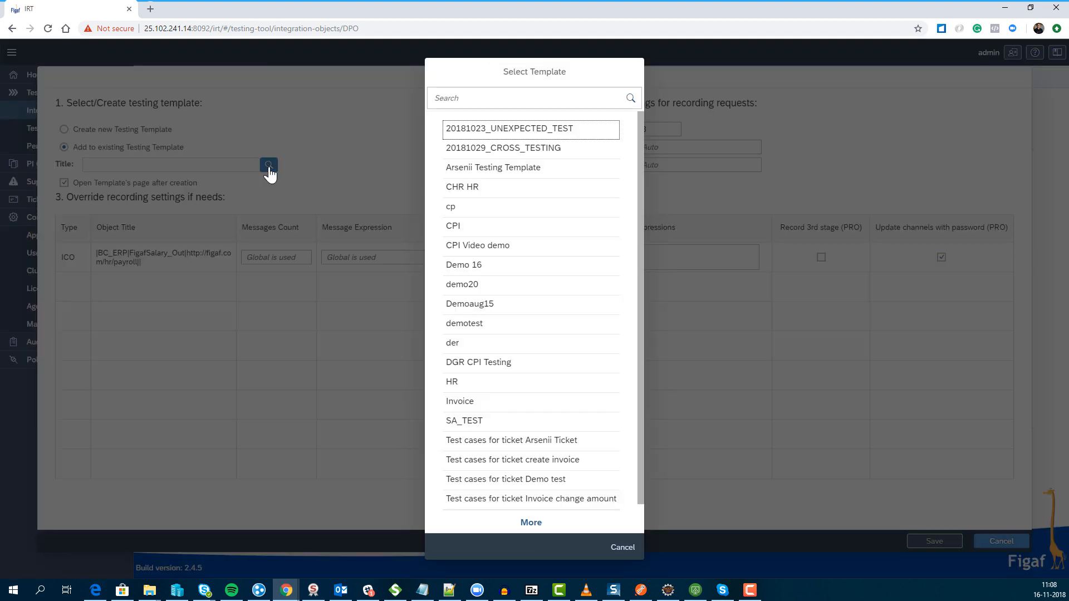
pyautogui.click(458, 386)
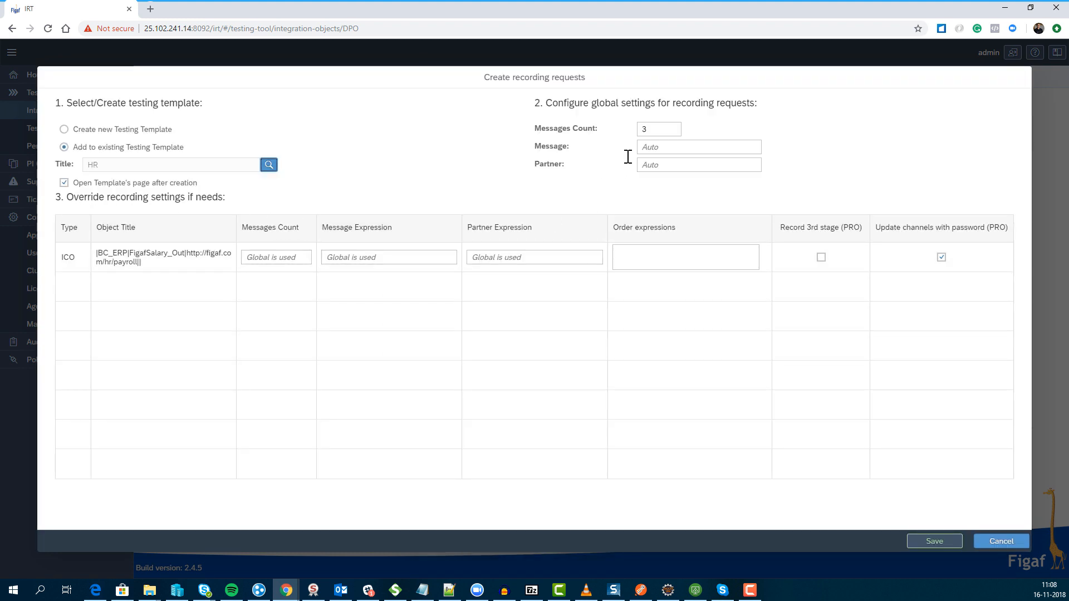
# Step: Set the global messages count to 1 and save the recording request
pyautogui.click(658, 133)
pyautogui.press('BackSpace')
pyautogui.write('1')
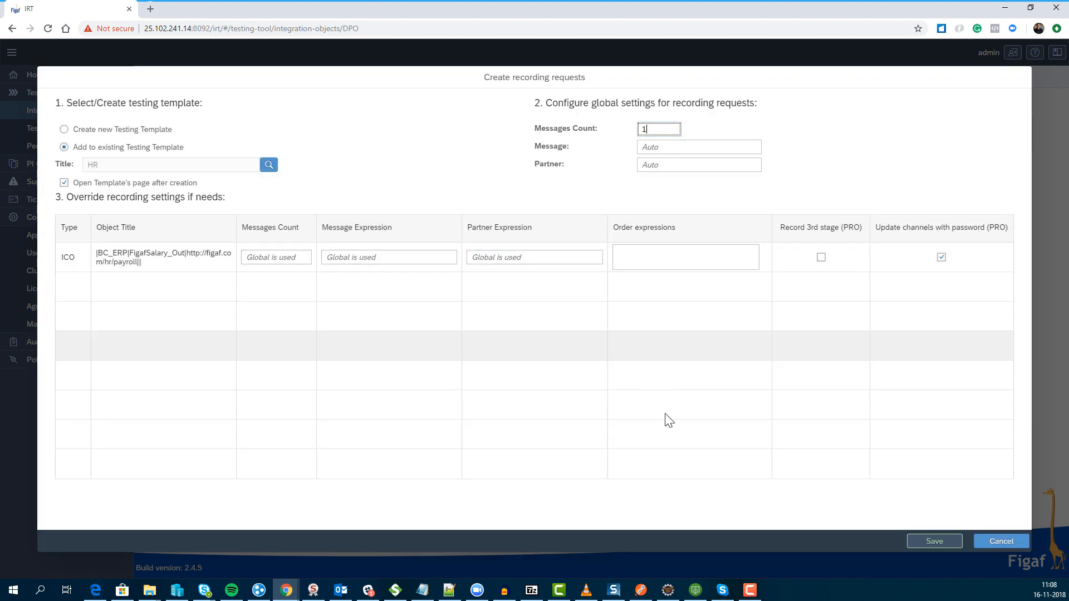
pyautogui.click(912, 540)
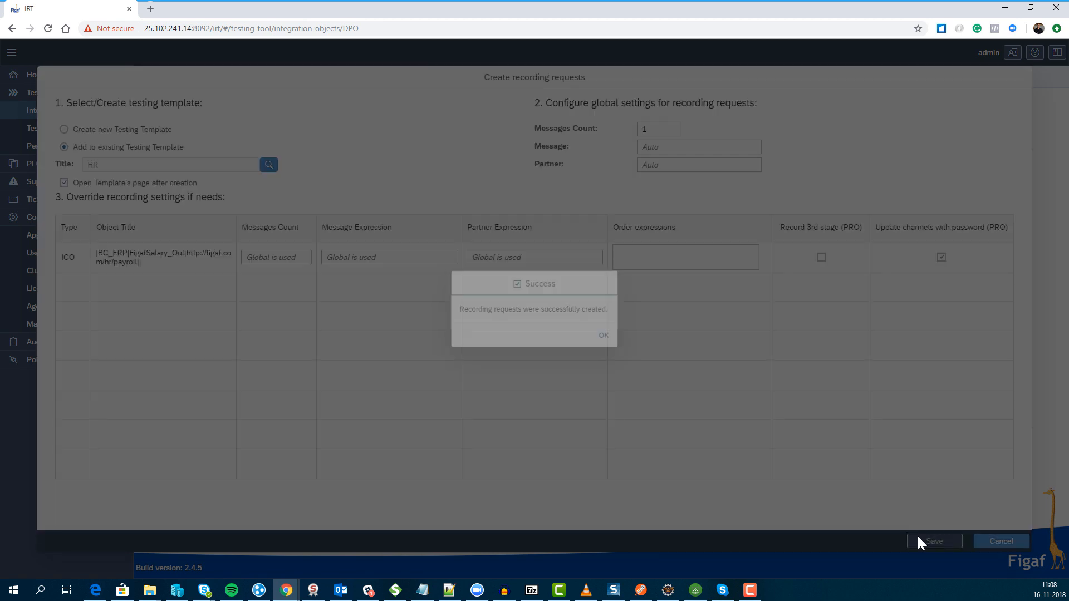
pyautogui.click(608, 338)
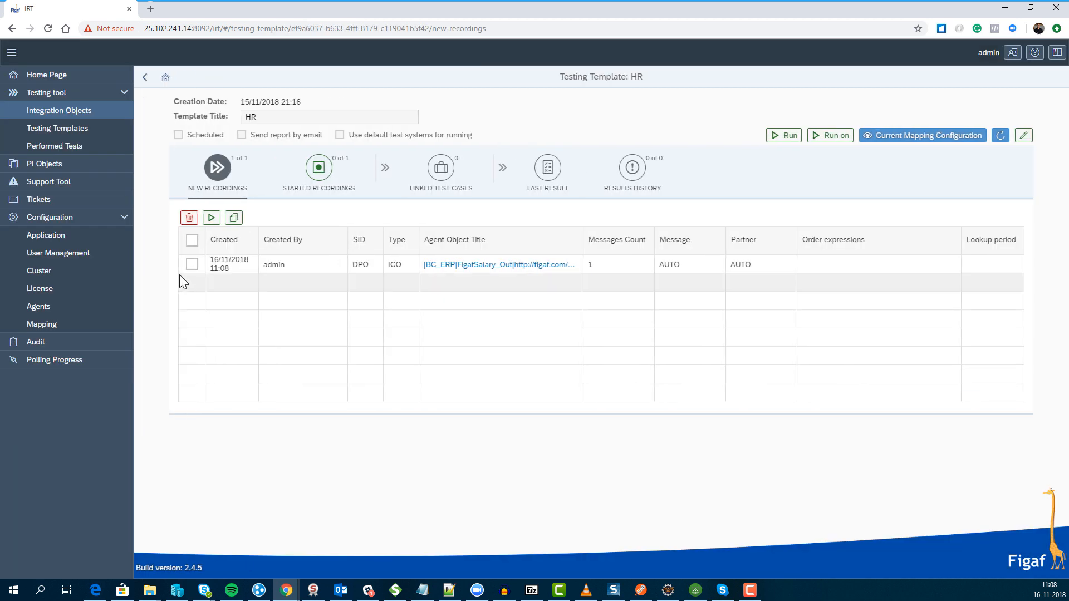
# Step: Start the new FigafSalary_Out recording in the HR testing template
pyautogui.click(191, 264)
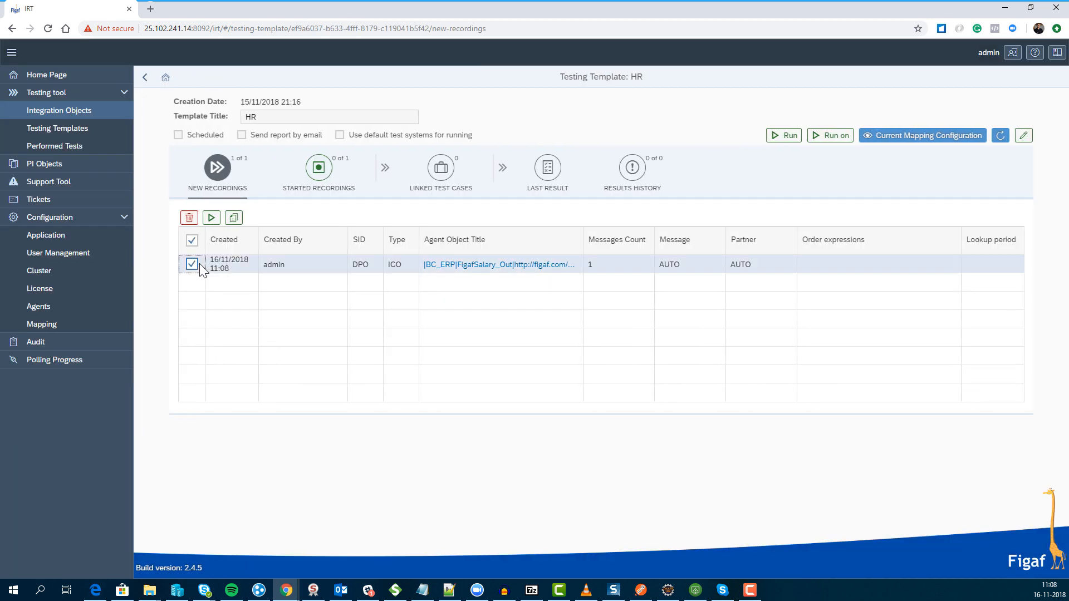
pyautogui.click(211, 218)
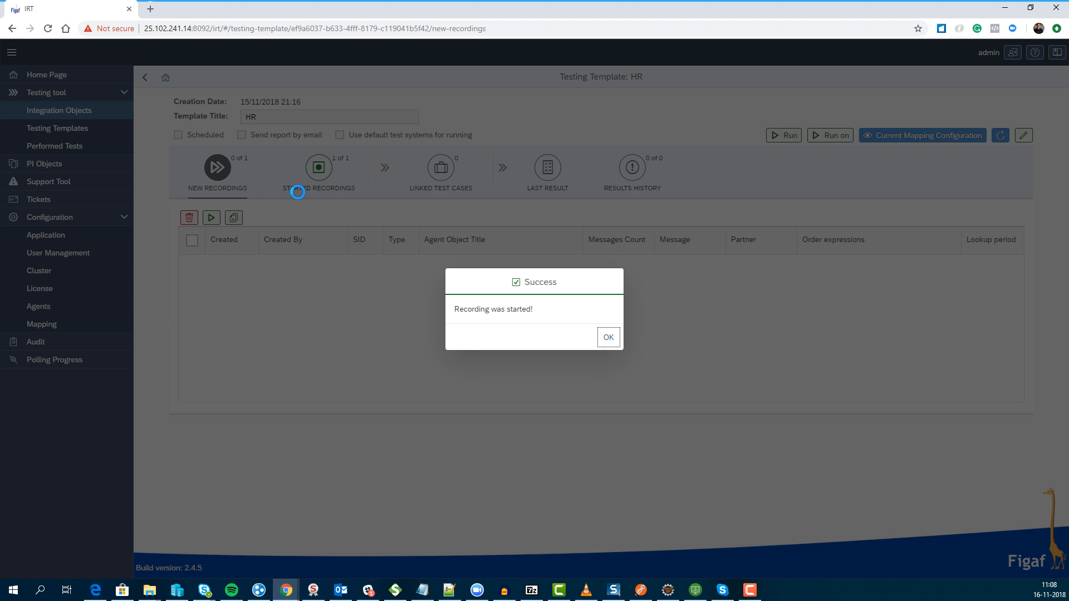
pyautogui.click(609, 337)
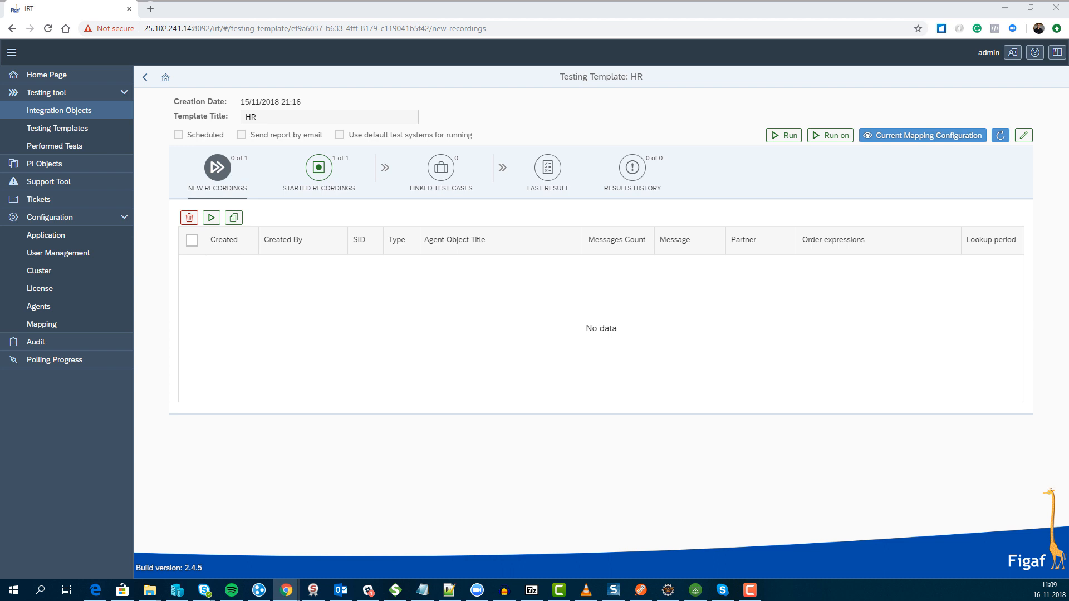
# Step: Create a REGRESSION test case from the started FigafSalary_Out recording with a messages count of 1
pyautogui.click(320, 183)
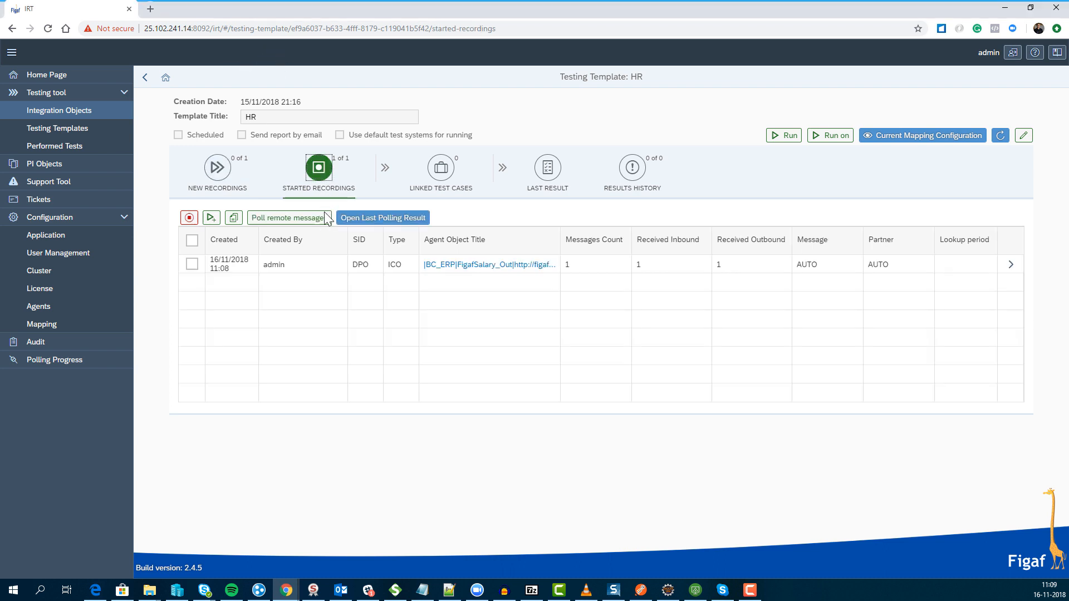
pyautogui.click(193, 266)
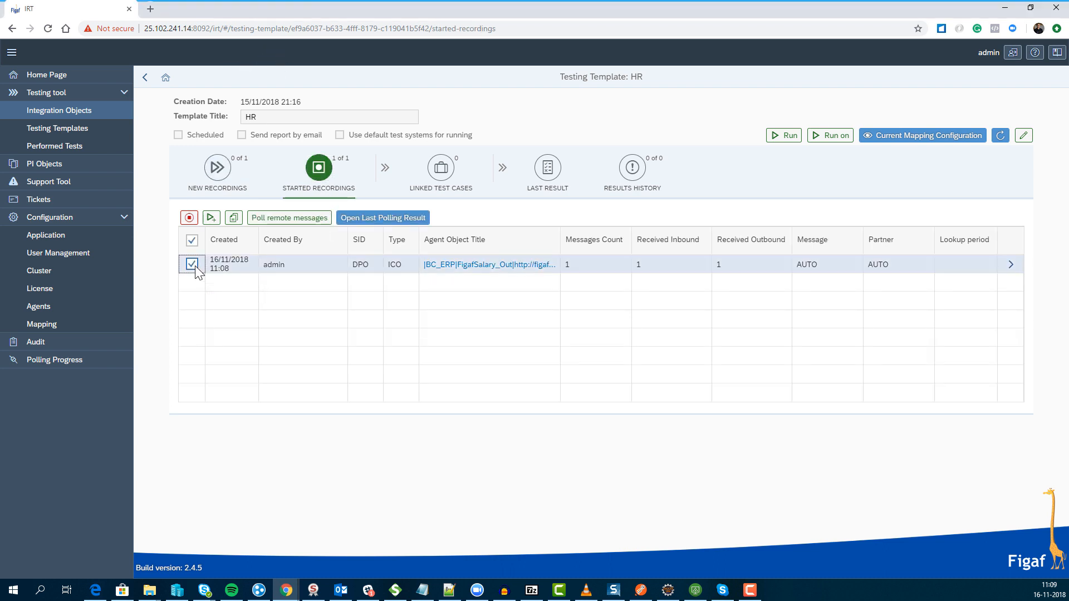
pyautogui.click(211, 218)
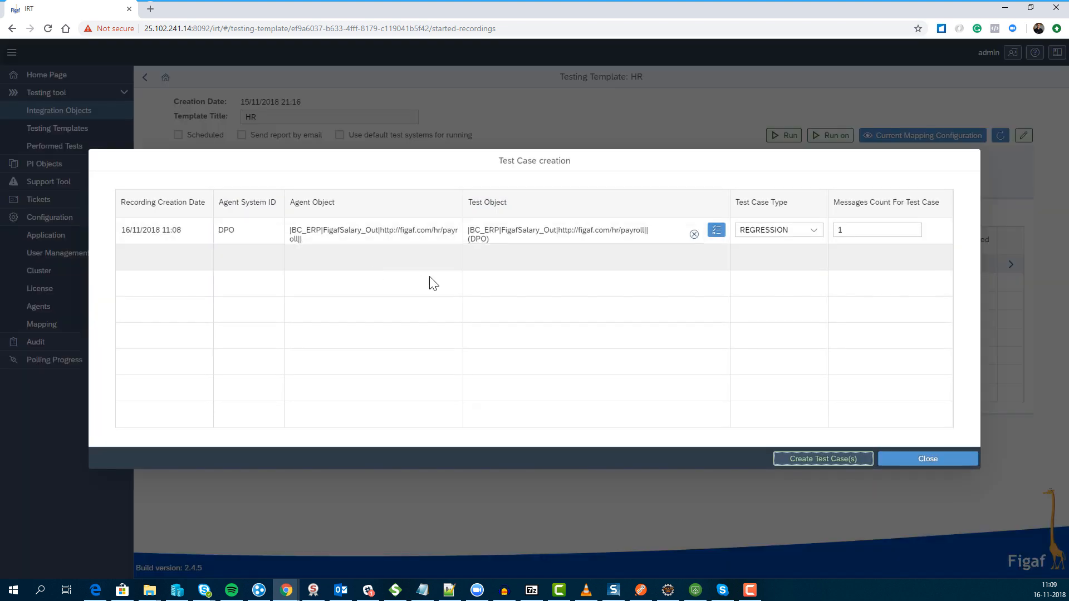
pyautogui.click(842, 458)
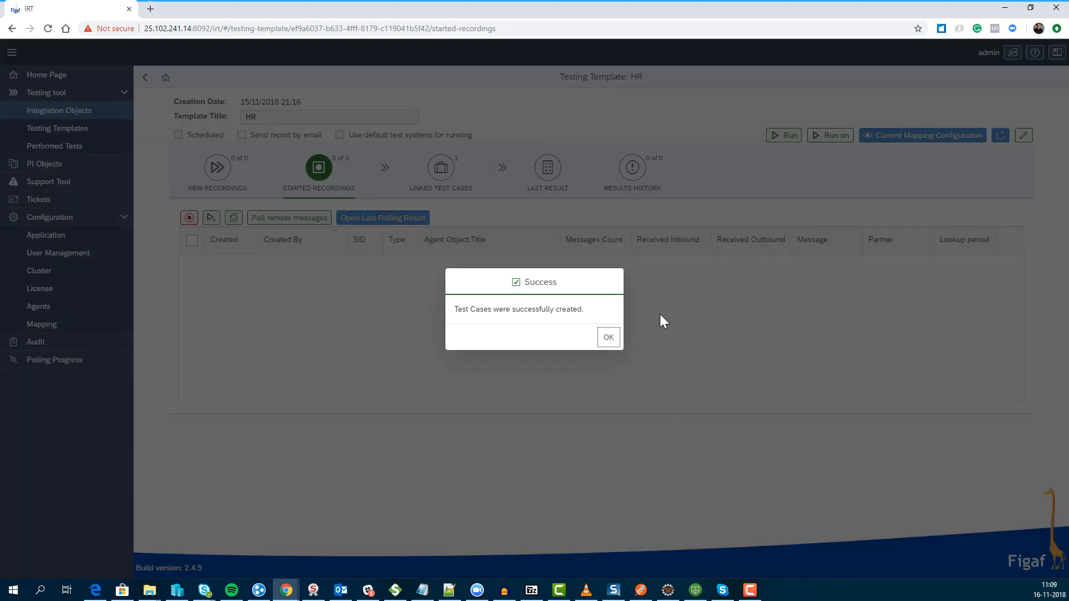
pyautogui.click(610, 337)
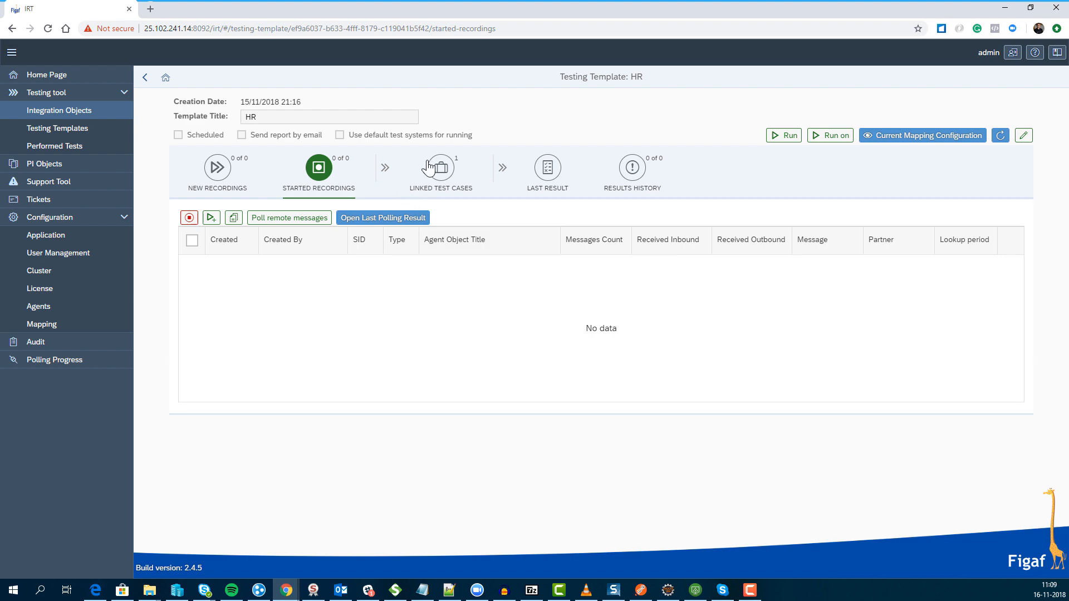
# Step: Open the details of the linked FigafSalary_Out test case and view its recorded messages
pyautogui.click(426, 193)
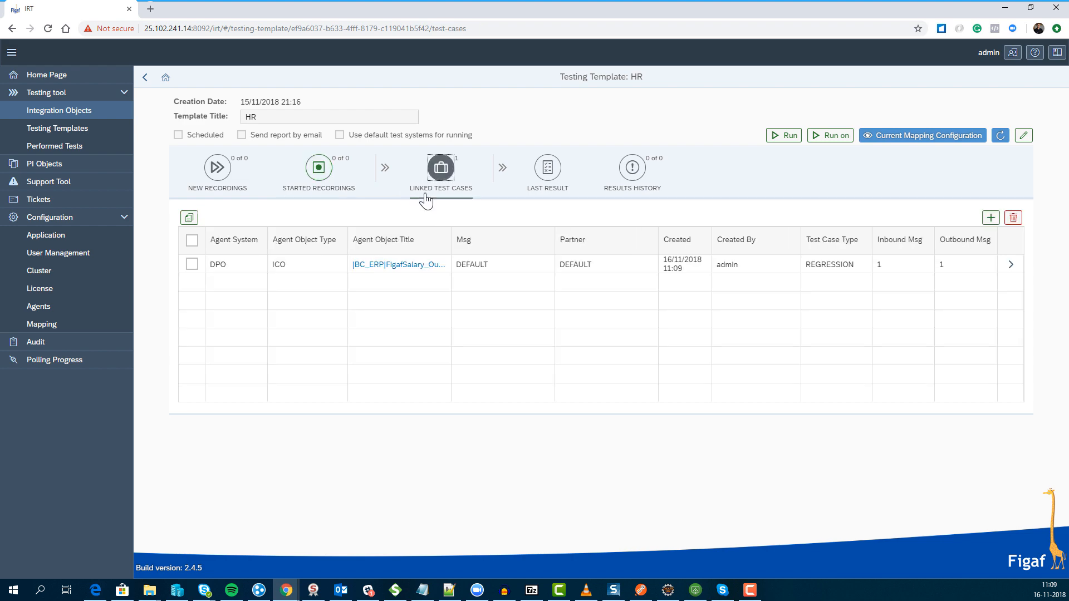
pyautogui.click(1011, 265)
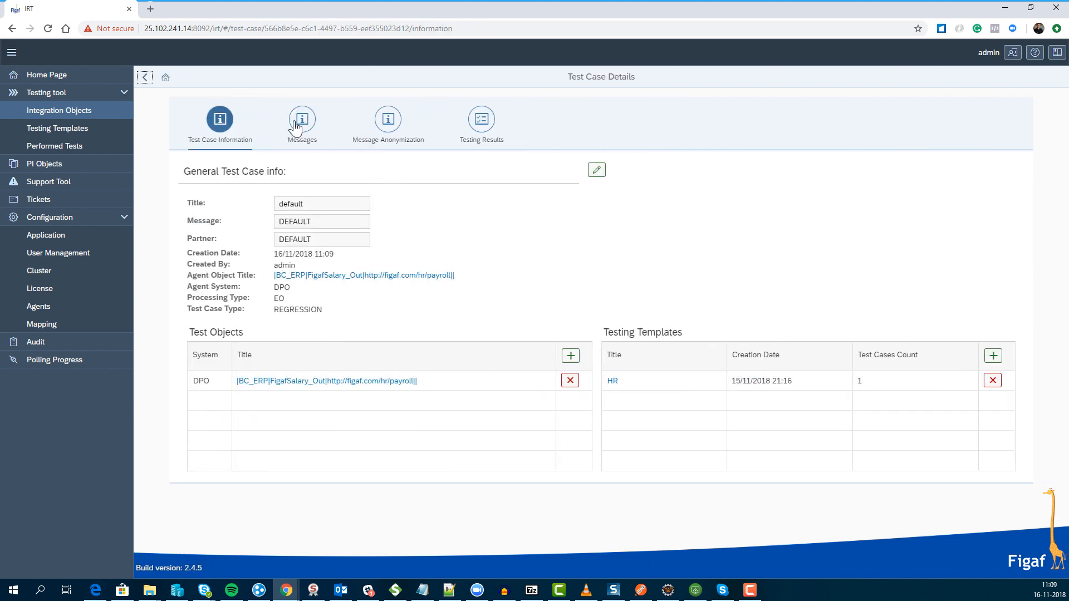
pyautogui.click(296, 123)
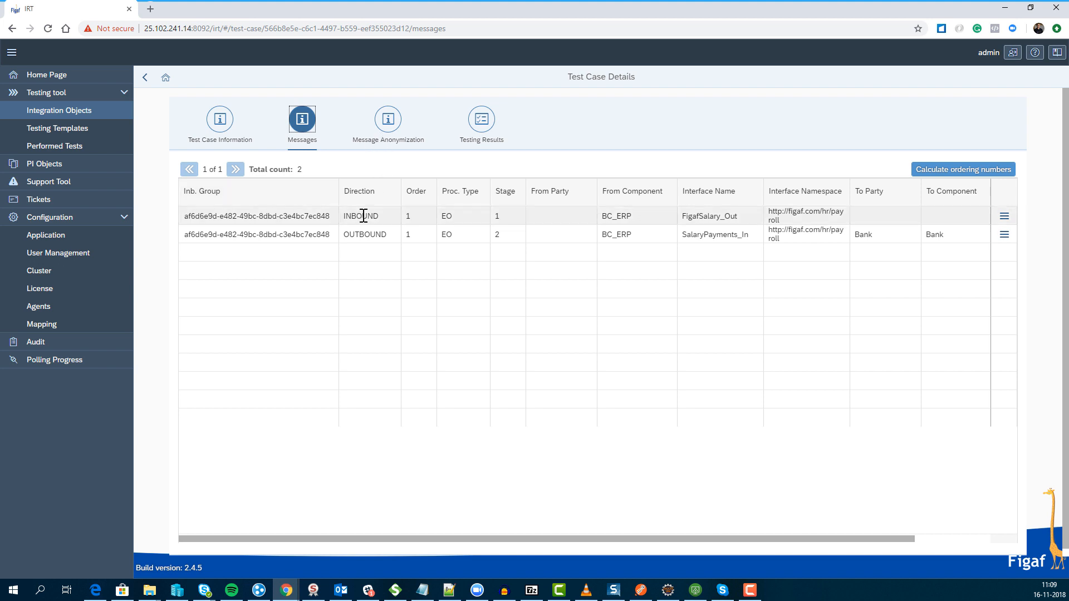
# Step: Load the test case's message group for message anonymization
pyautogui.click(379, 140)
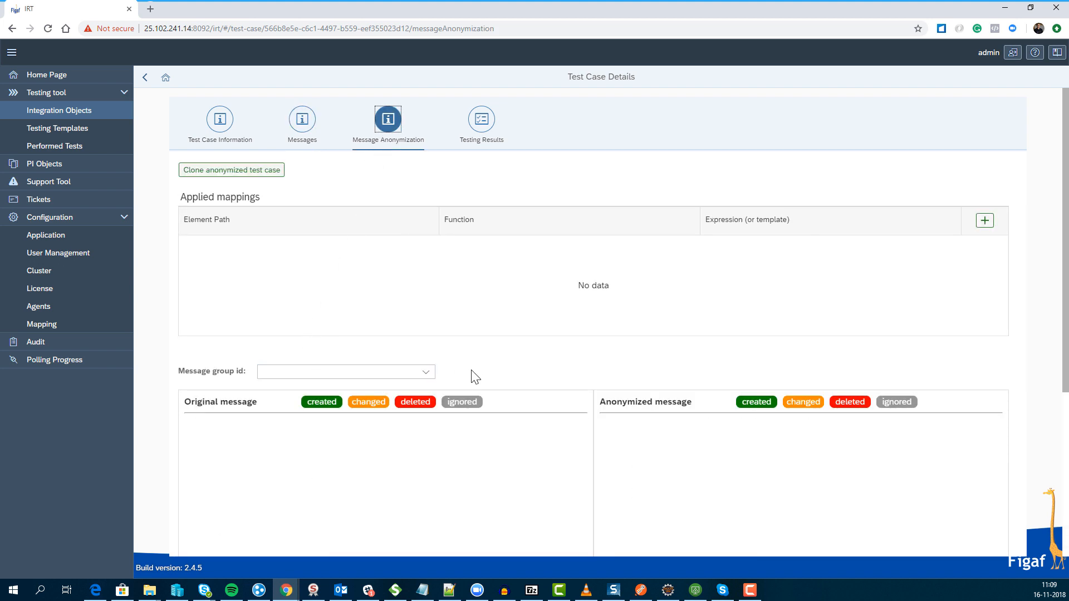
pyautogui.click(426, 372)
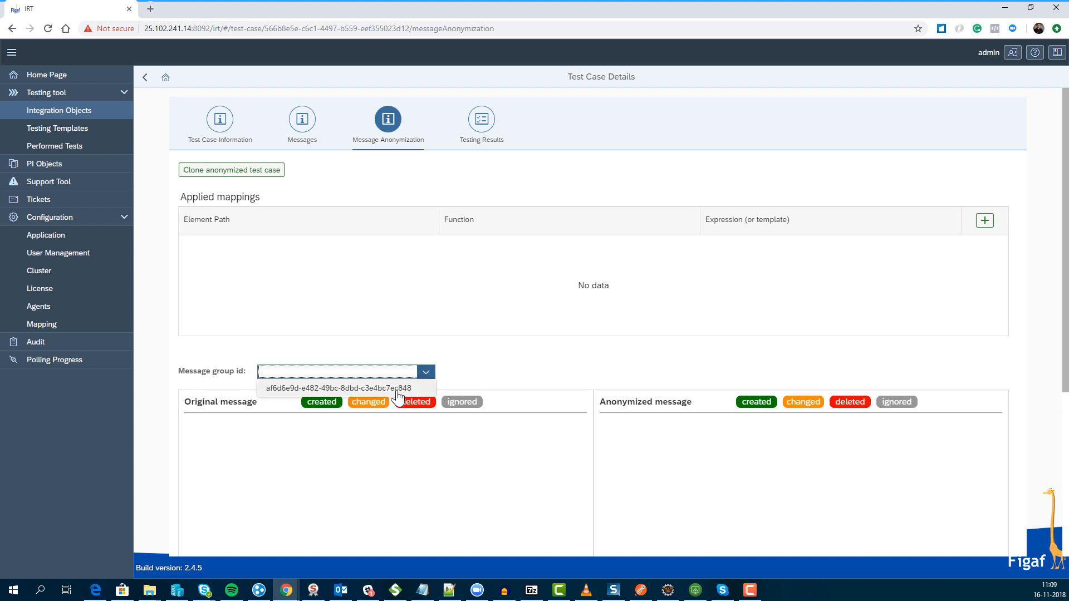
pyautogui.click(389, 386)
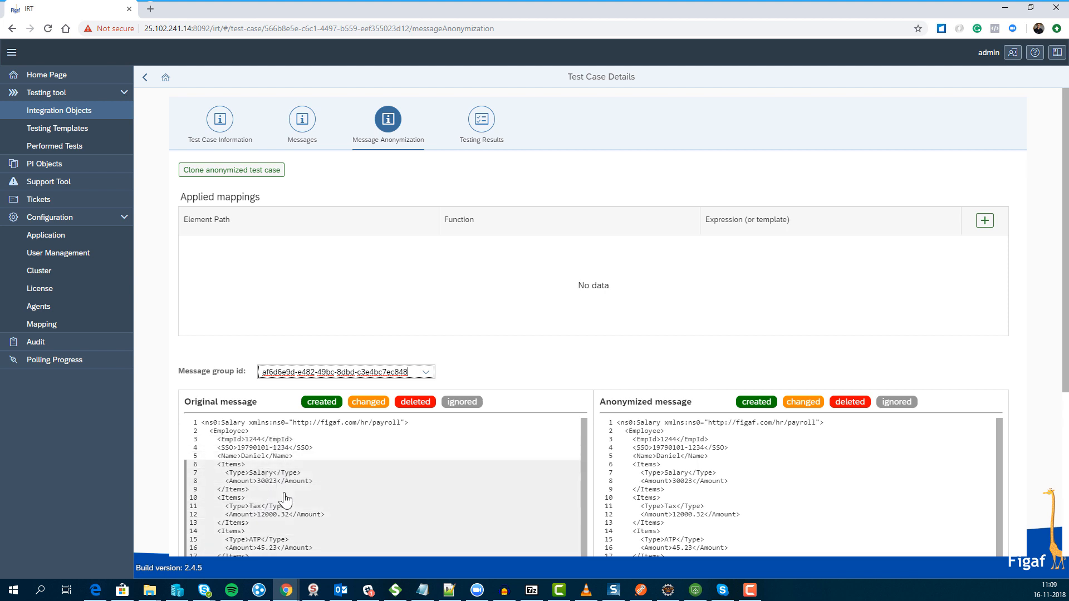
# Step: Add and test an anonymization mapping for /Salary/Employee/EmpId that generates the value from template 12##, and save it
pyautogui.click(279, 443)
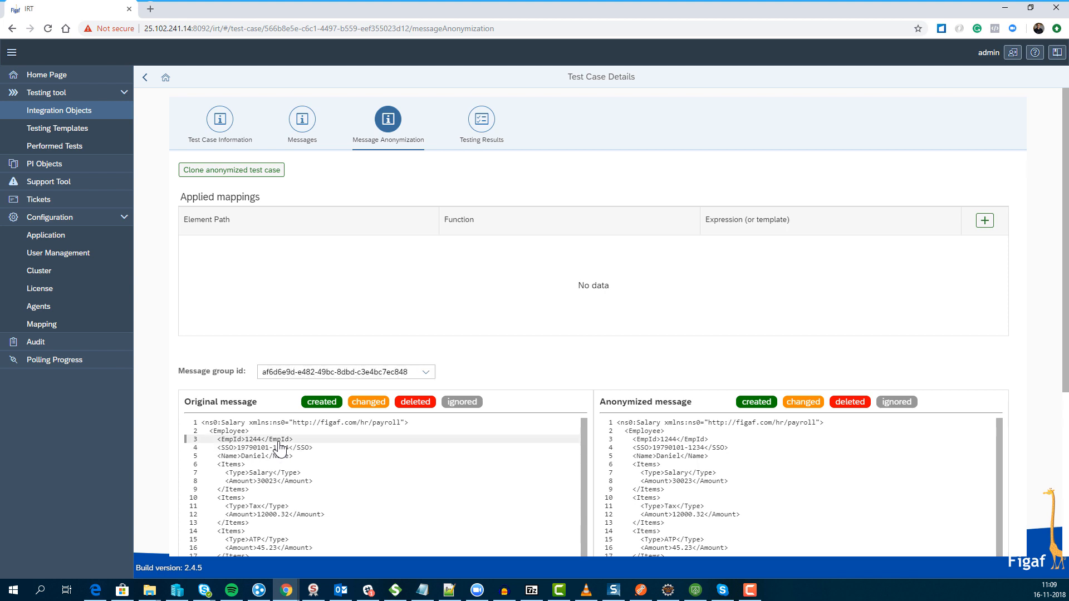
pyautogui.click(244, 443)
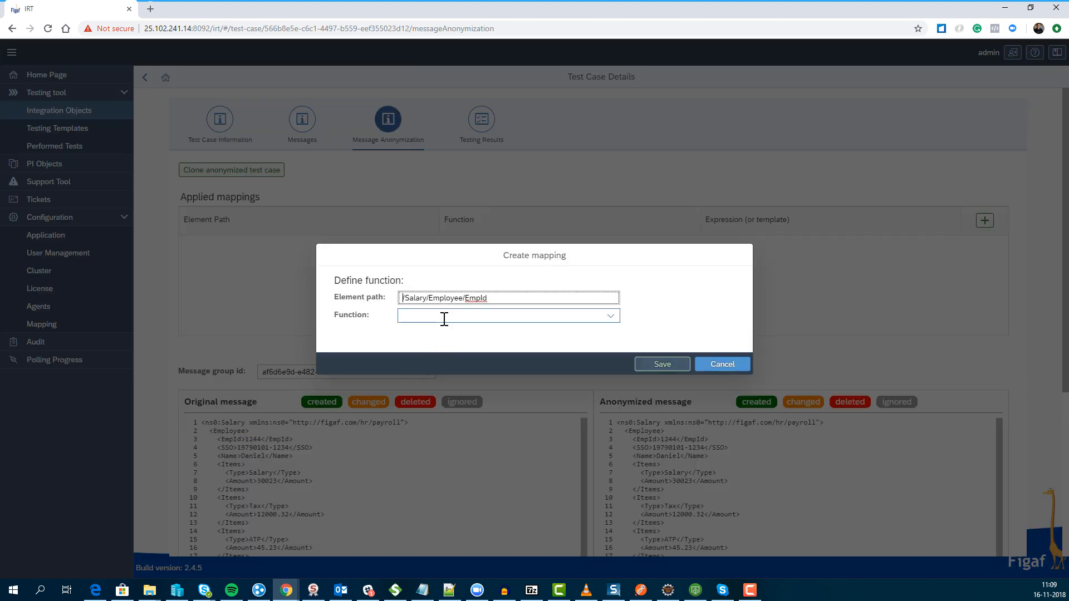
pyautogui.click(611, 316)
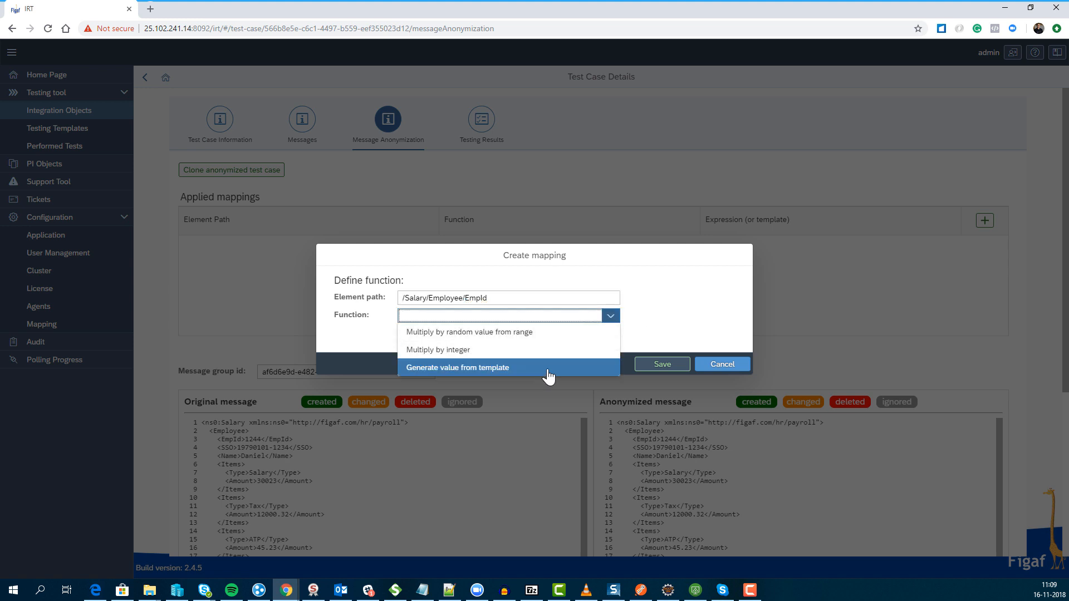
pyautogui.click(549, 372)
pyautogui.click(429, 304)
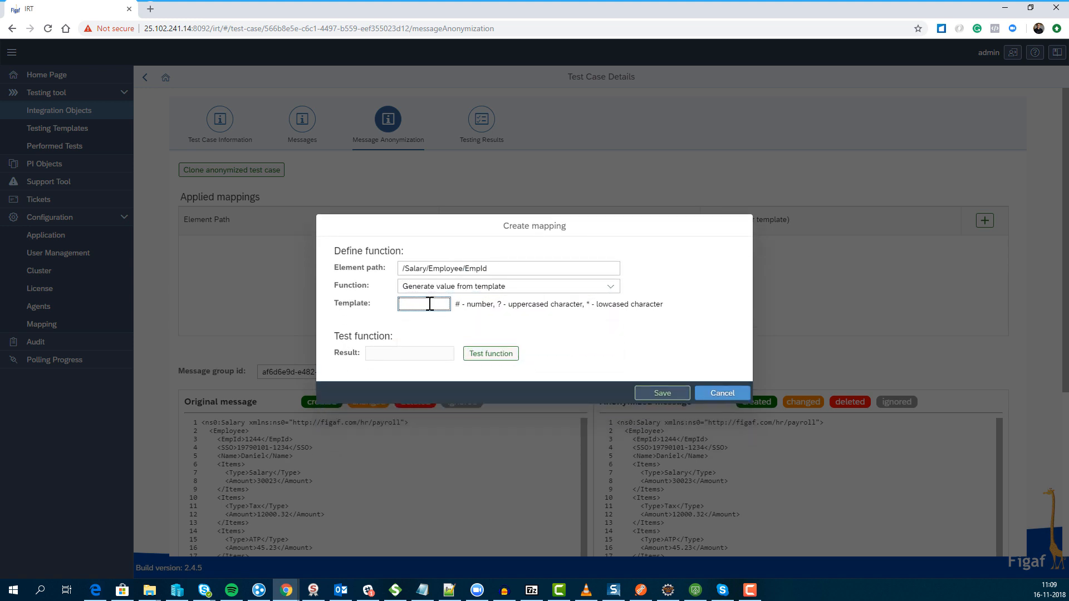
pyautogui.write('12##')
pyautogui.click(506, 357)
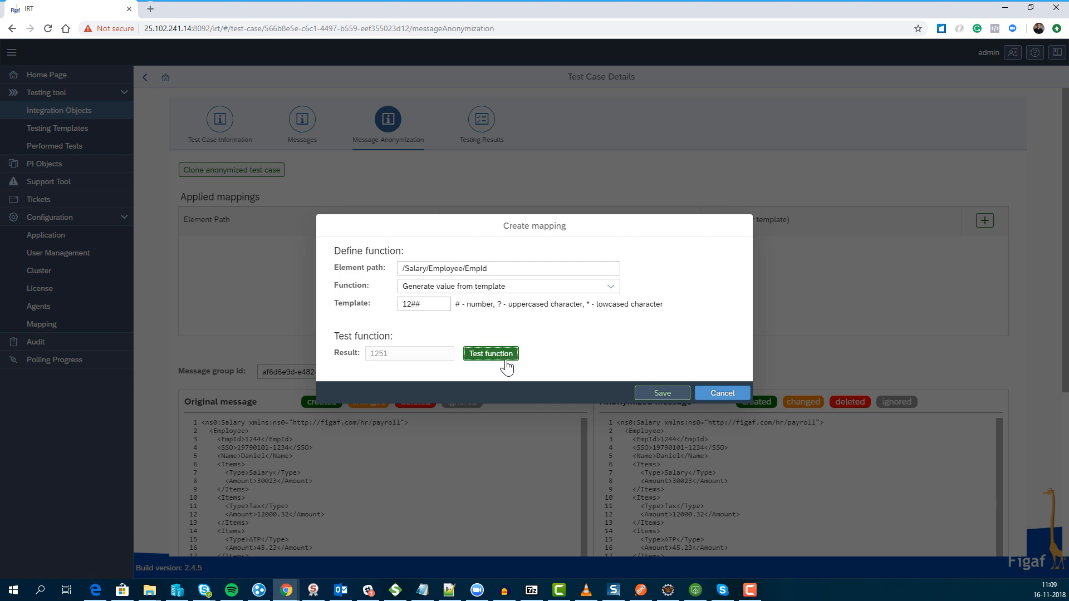
pyautogui.click(507, 360)
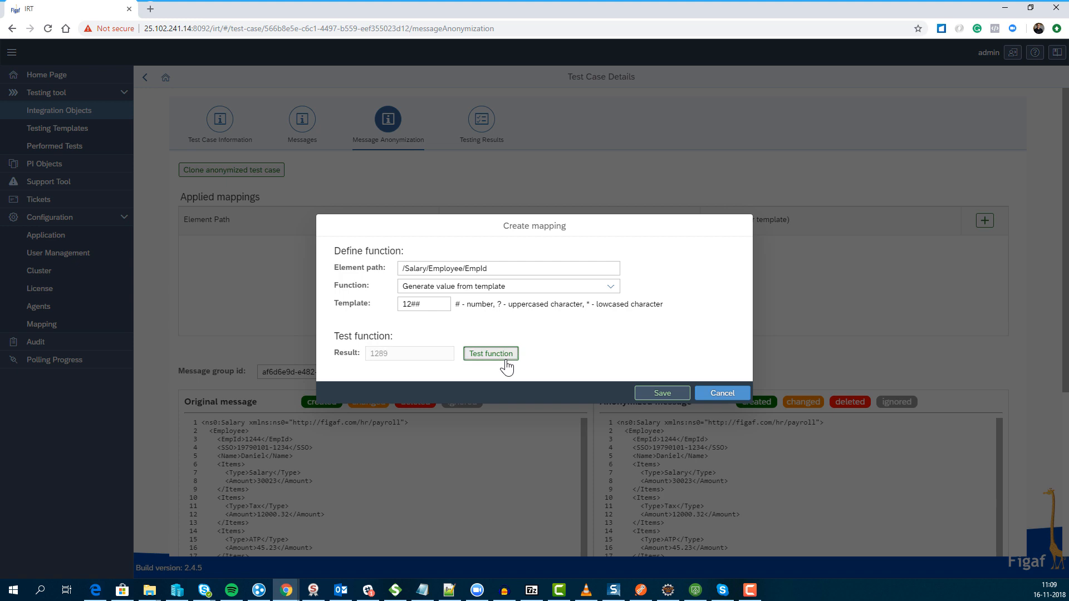
pyautogui.click(659, 395)
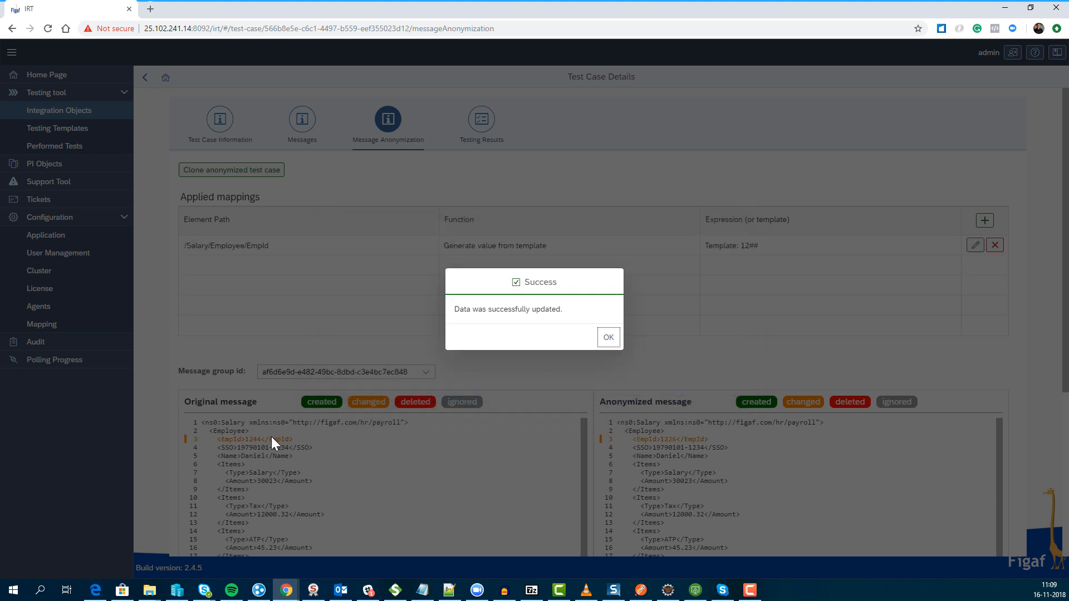
pyautogui.click(608, 337)
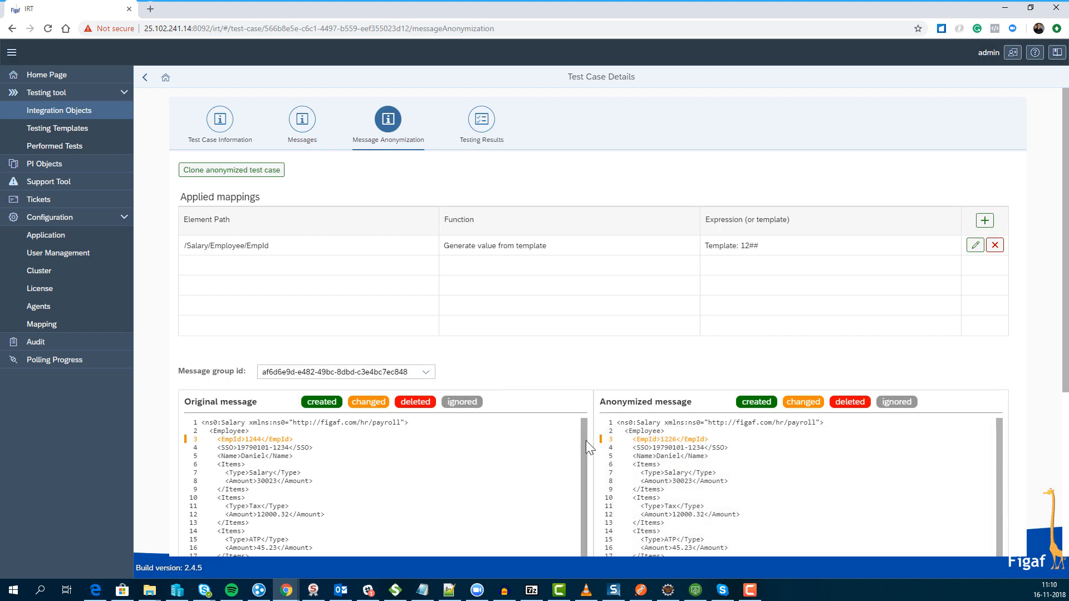
# Step: Add and test an anonymization mapping for /Salary/Employee/SSO that generates the value from template ######-####, and save it
pyautogui.click(299, 454)
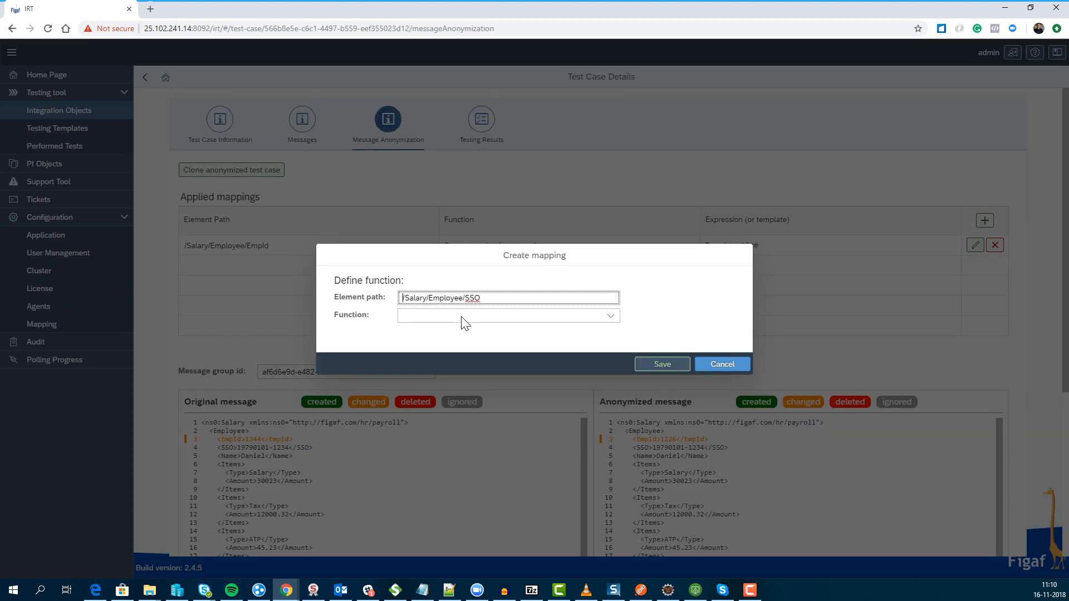
pyautogui.click(609, 317)
pyautogui.click(545, 373)
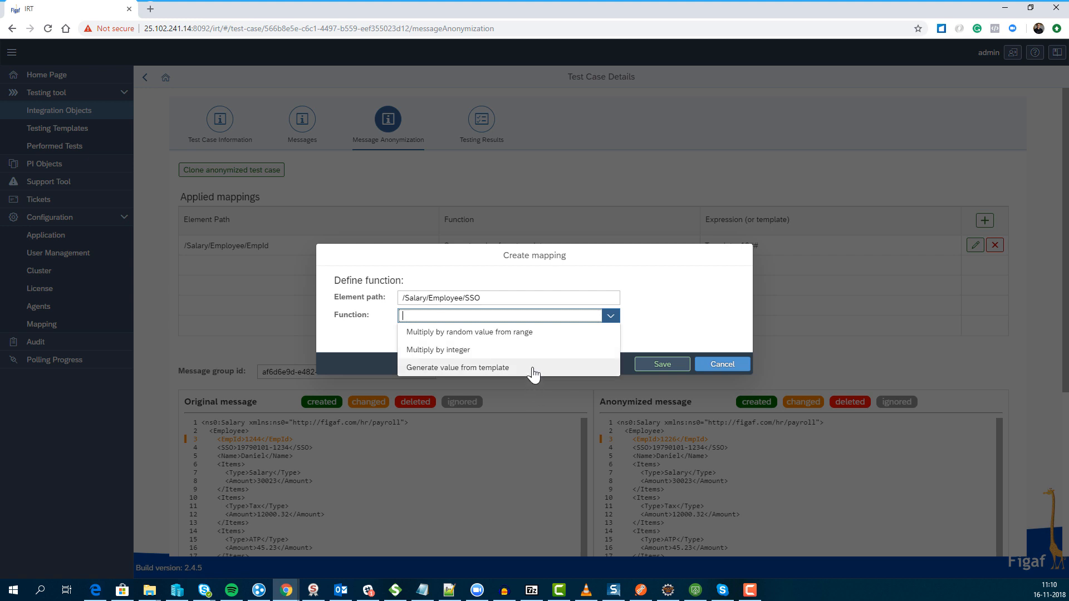
pyautogui.click(532, 369)
pyautogui.click(409, 305)
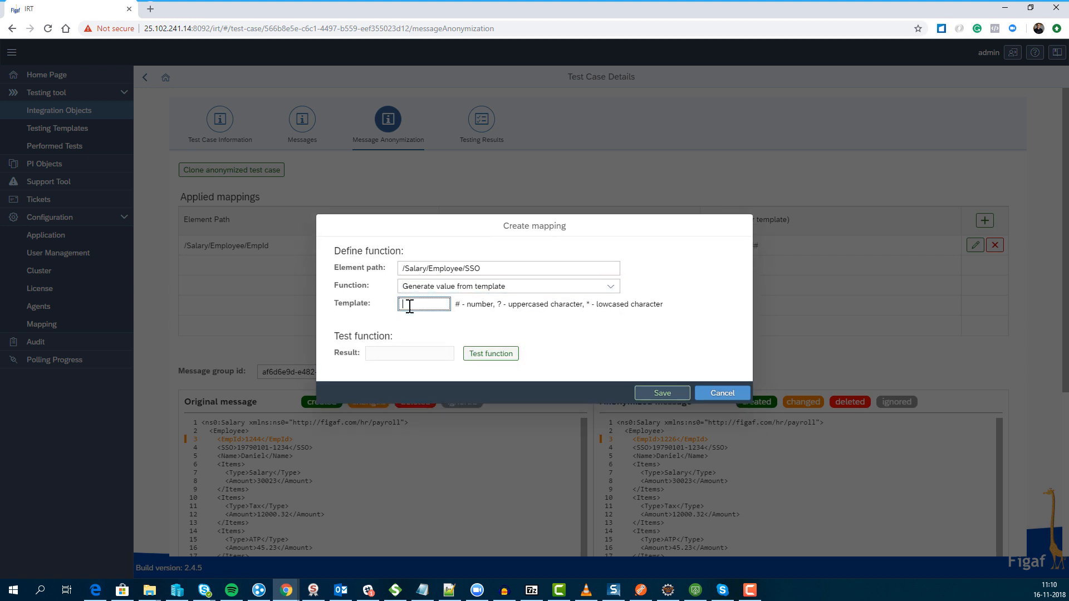
pyautogui.write('#####-####')
pyautogui.click(500, 357)
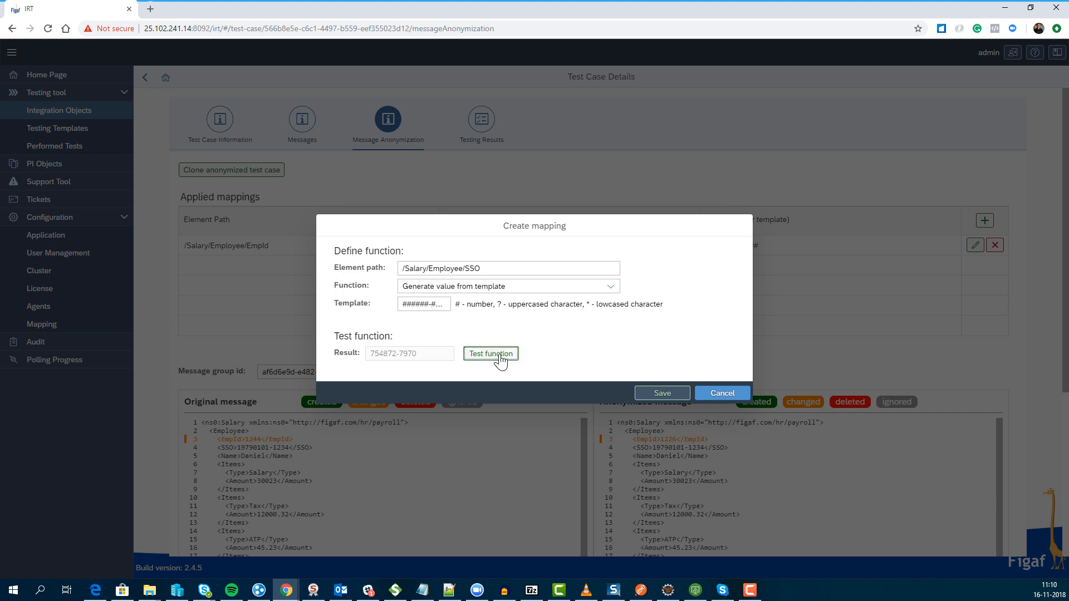
pyautogui.click(645, 395)
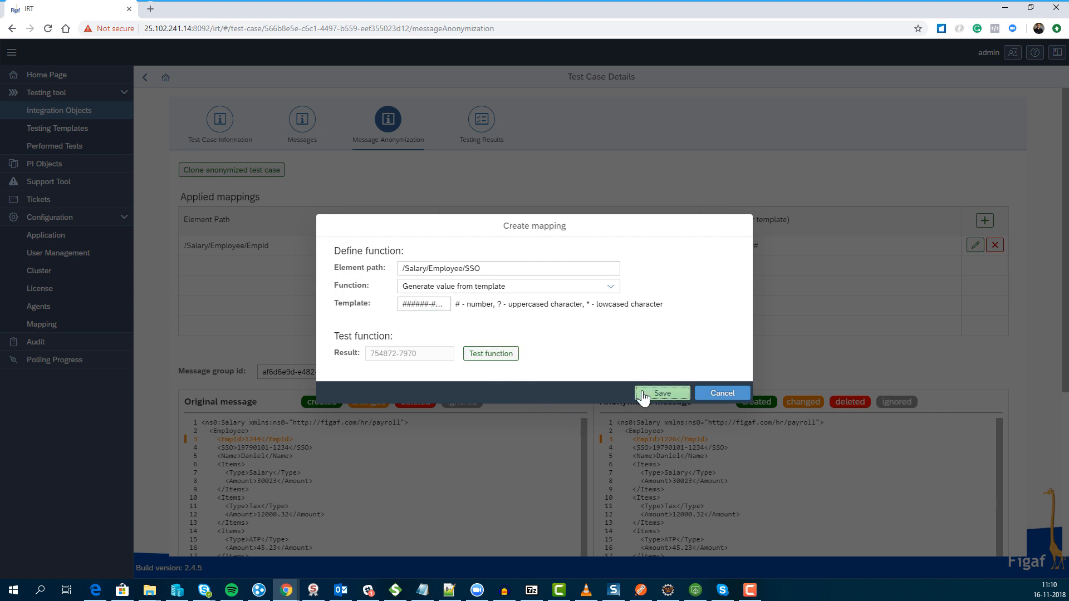
# Step: Add and test an anonymization mapping for /Salary/Employee/Name that generates the value from template ?******, and save it
pyautogui.click(605, 339)
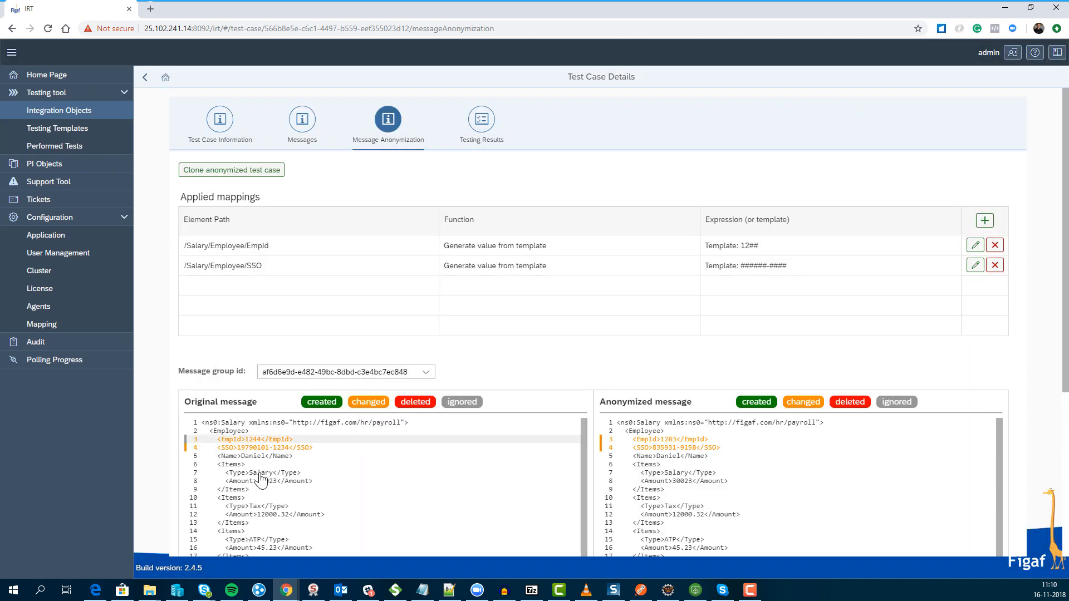
pyautogui.doubleClick(249, 458)
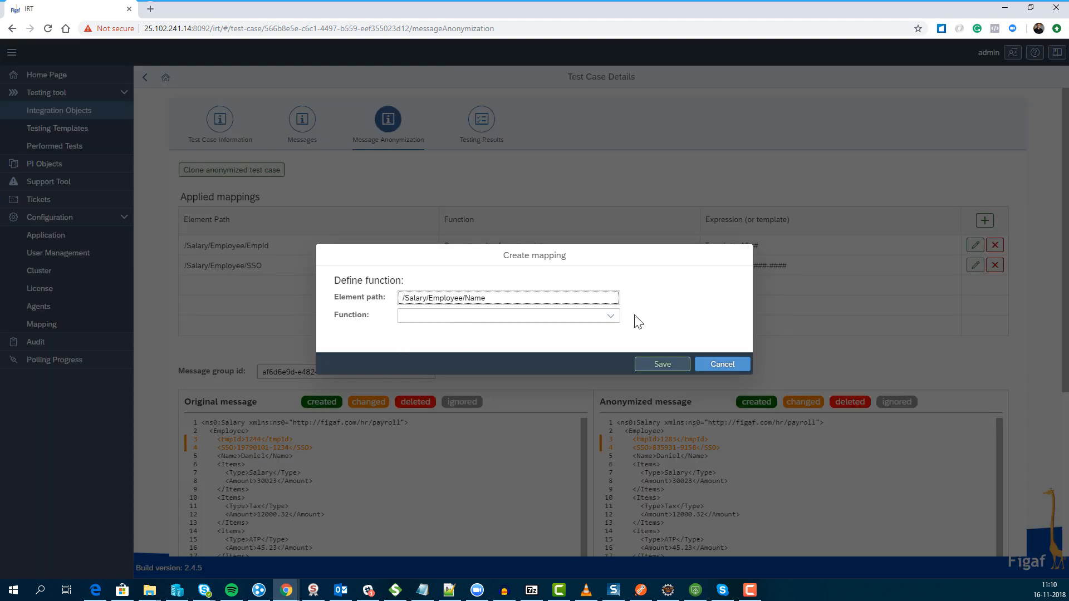
pyautogui.click(613, 317)
pyautogui.click(527, 371)
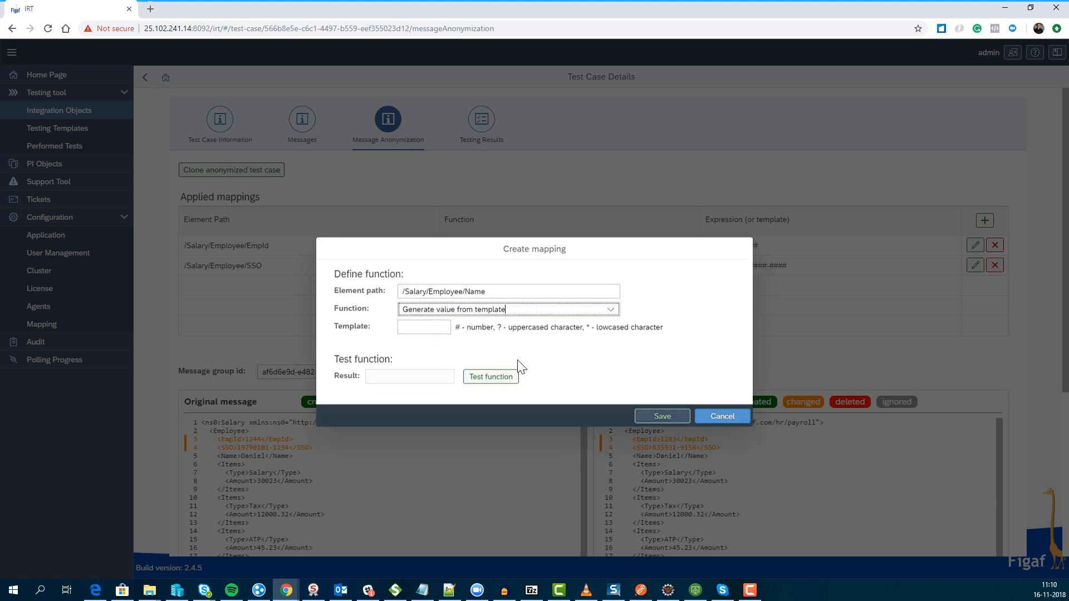
pyautogui.click(426, 301)
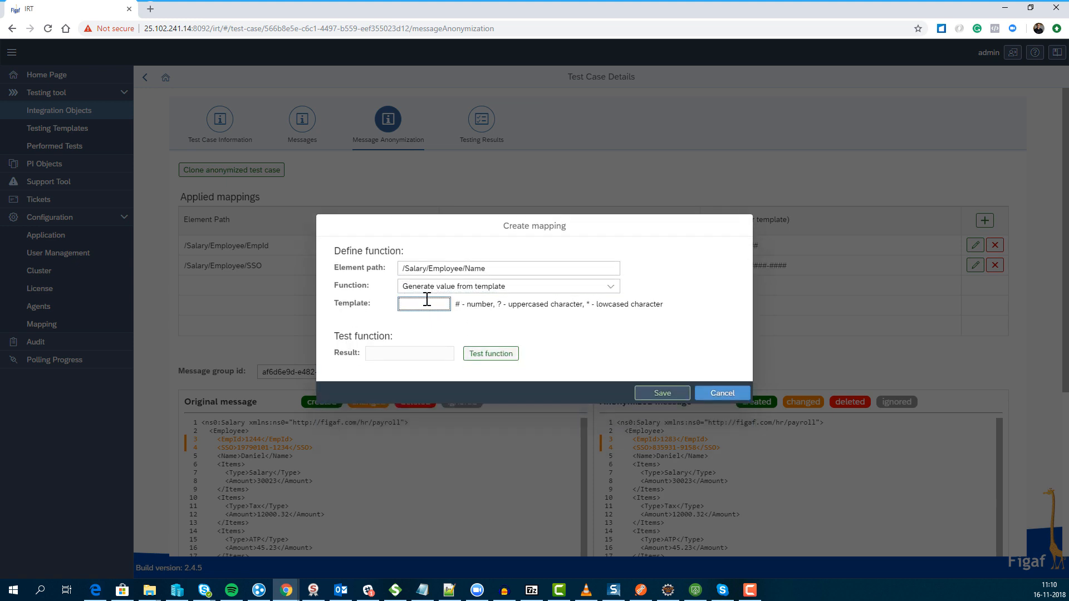
pyautogui.write('?*****')
pyautogui.click(500, 356)
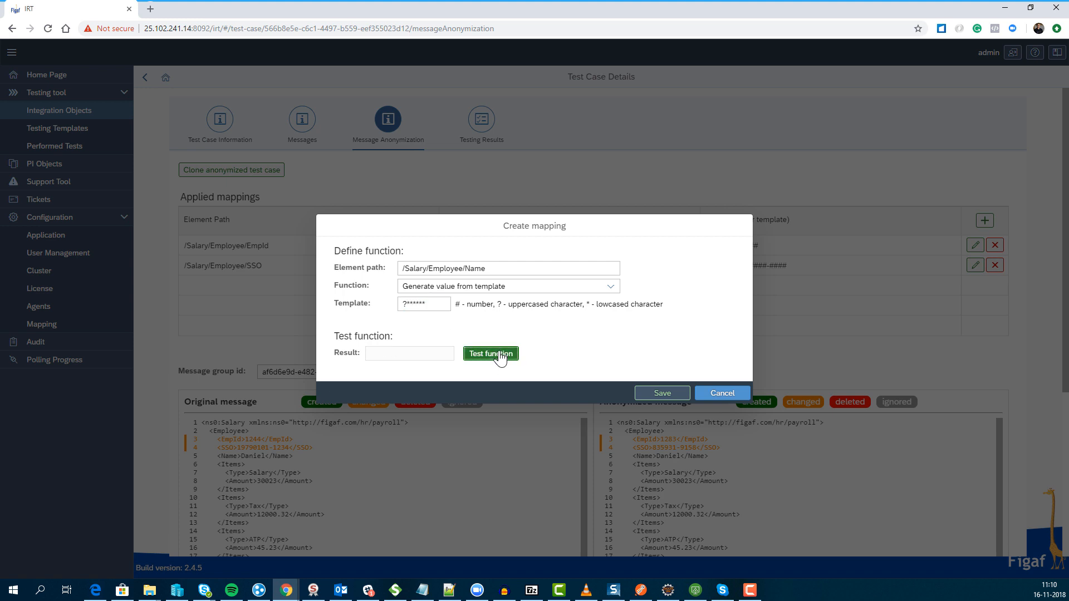
pyautogui.click(500, 356)
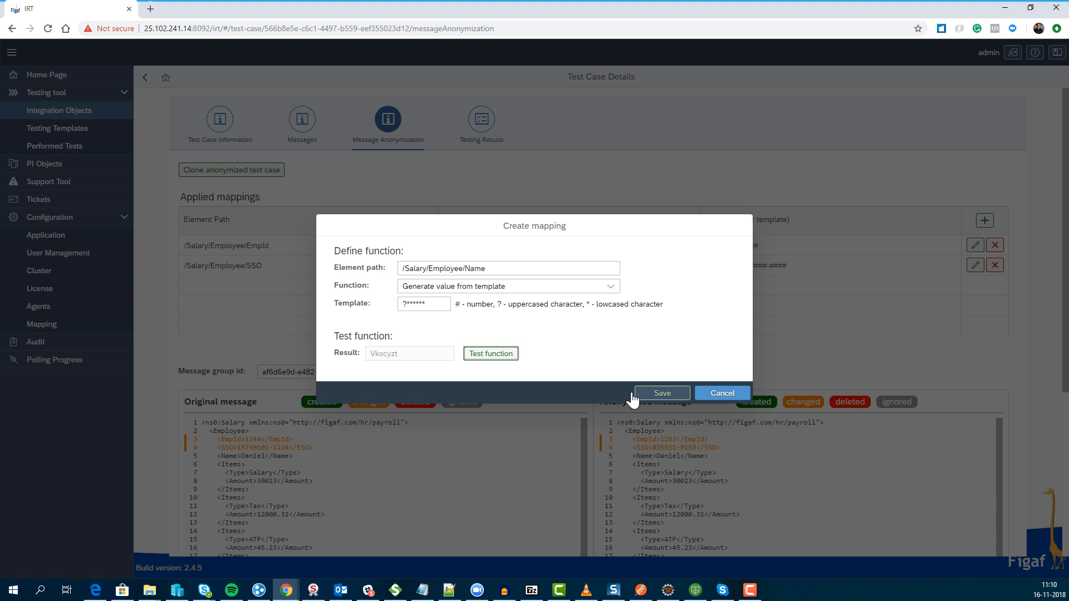
pyautogui.click(652, 400)
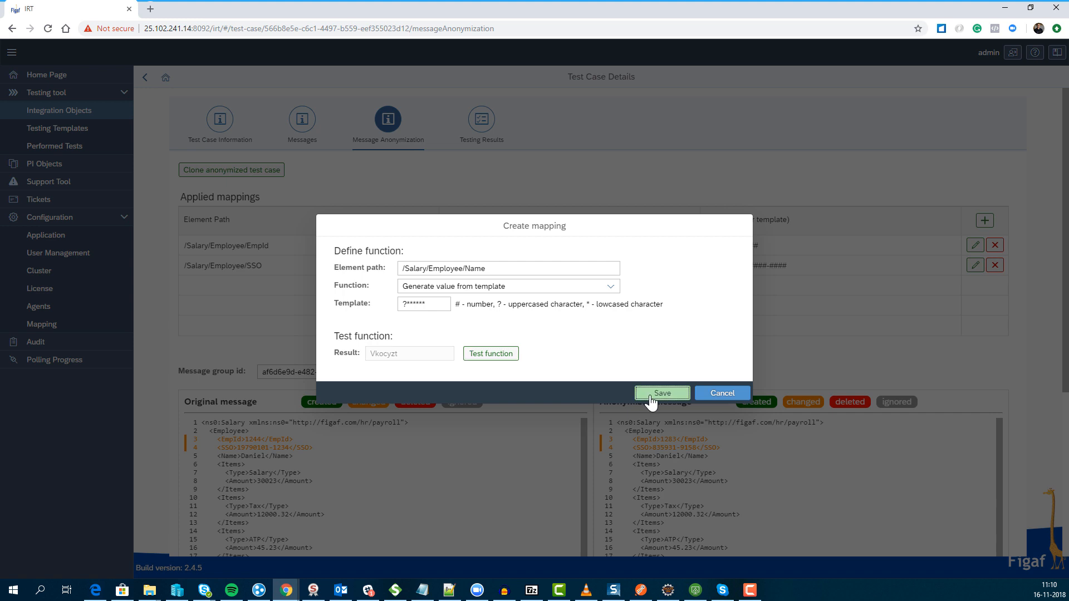
pyautogui.click(606, 336)
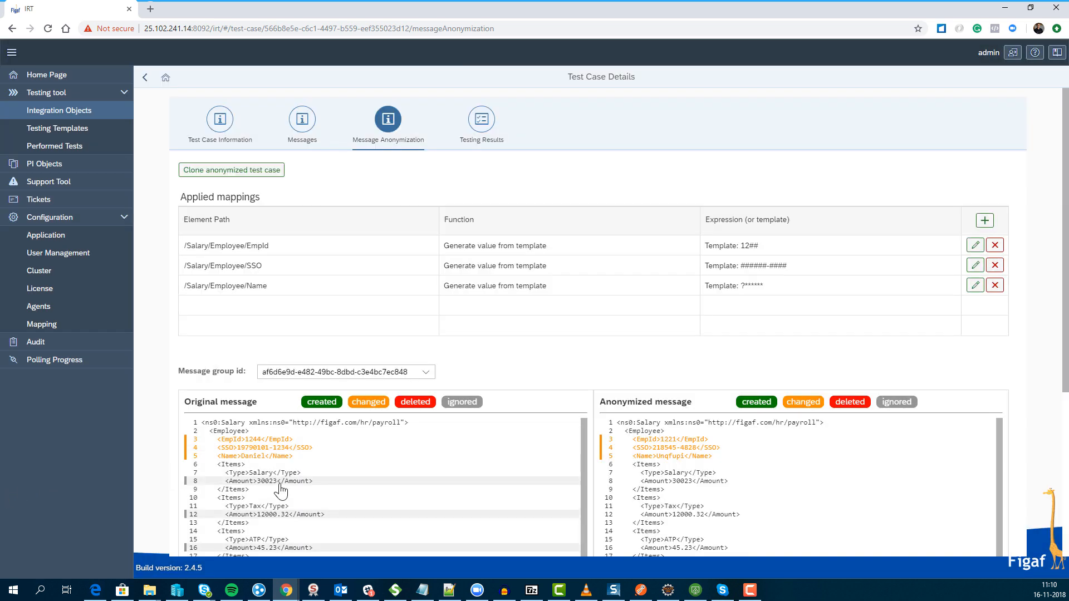
# Step: Define a mapping for /Salary/Employee/Items/Amount that multiplies by a random value from .4 to 1.8, with 2 digits after the decimal point
pyautogui.doubleClick(264, 482)
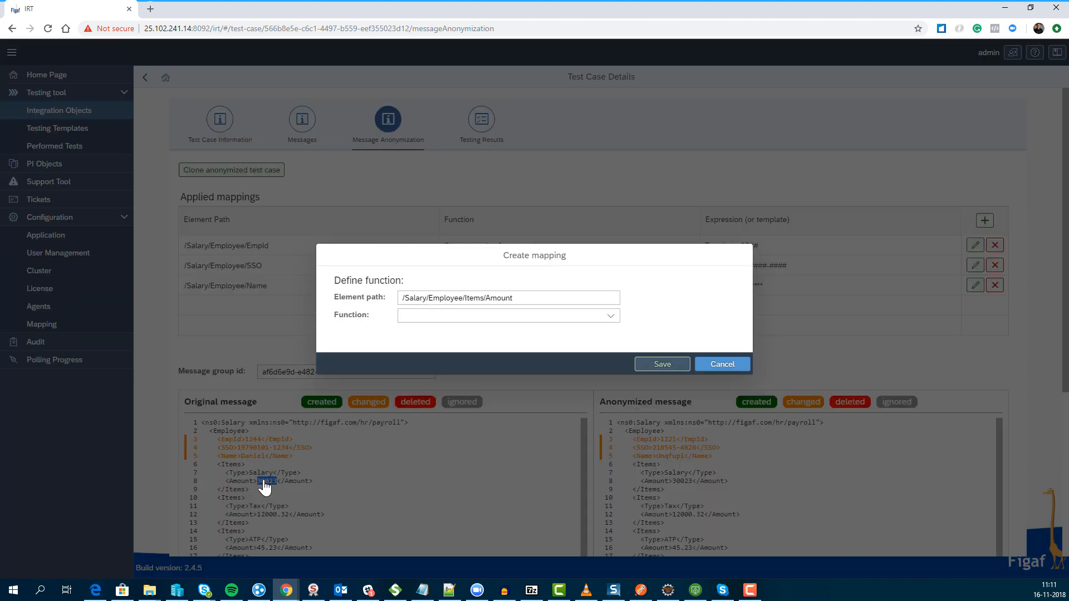
pyautogui.click(611, 316)
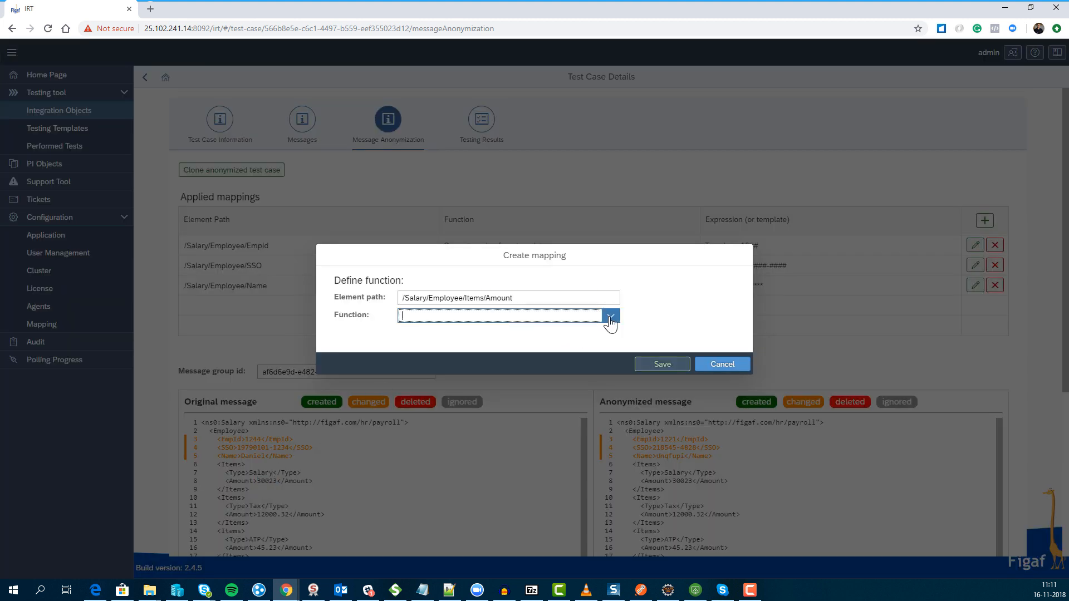
pyautogui.click(521, 334)
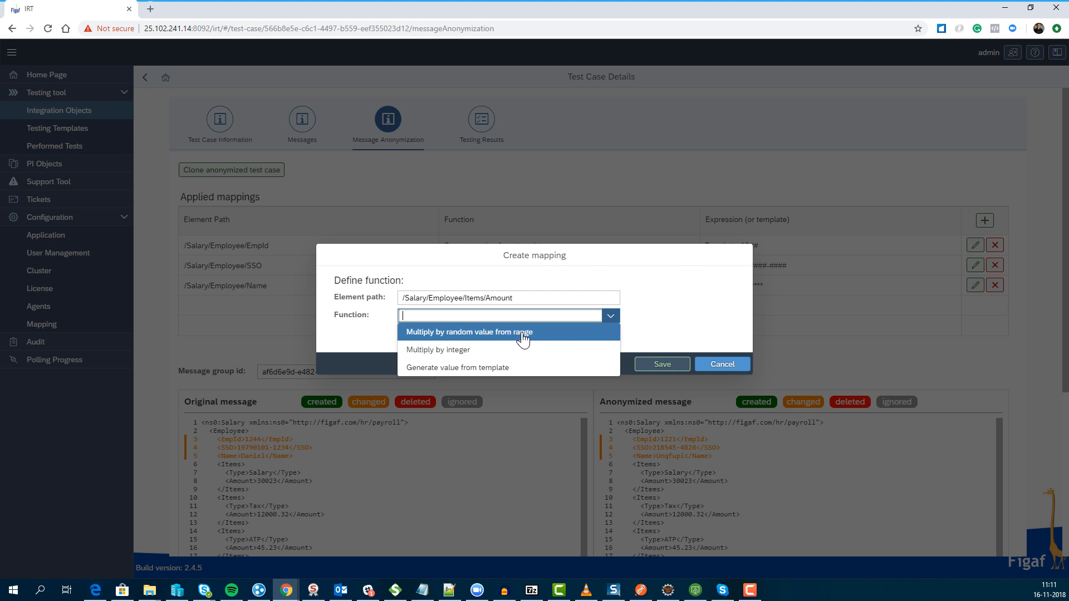
pyautogui.click(423, 297)
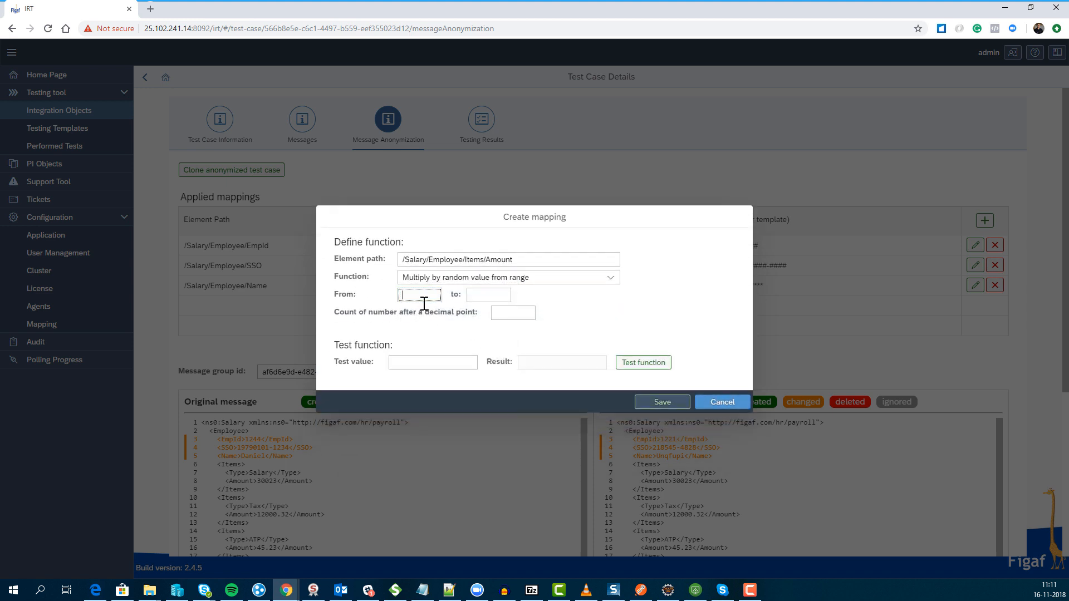
pyautogui.write('.4')
pyautogui.press('Tab')
pyautogui.click(519, 313)
pyautogui.write('2')
# Step: Test the Amount mapping repeatedly with the value 30000 and save it
pyautogui.click(439, 368)
pyautogui.write('30000')
pyautogui.press('Tab')
pyautogui.click(671, 364)
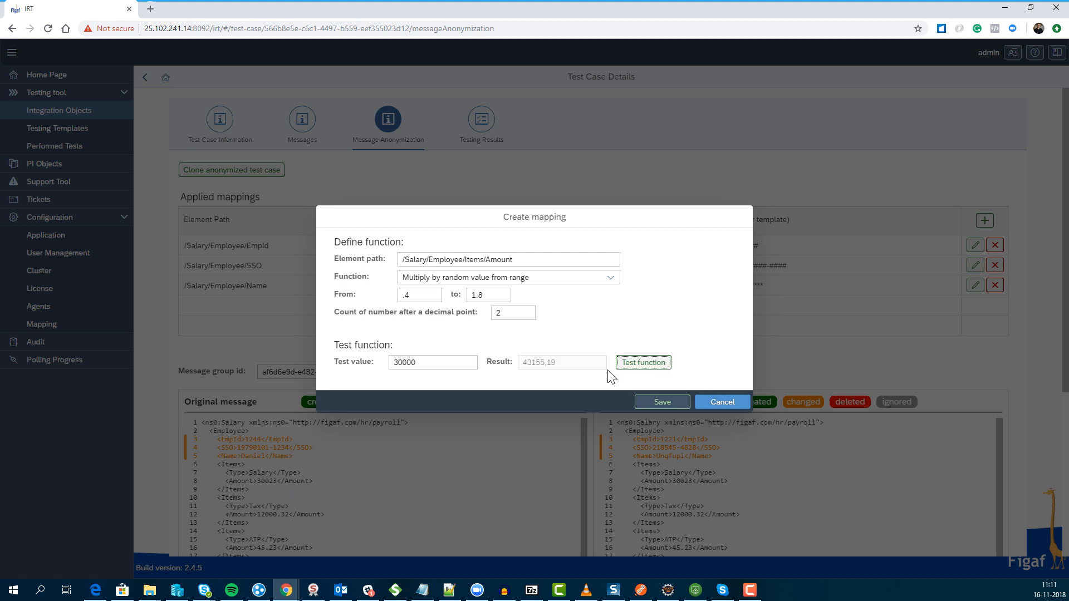
pyautogui.click(623, 370)
pyautogui.click(623, 370)
pyautogui.click(649, 367)
pyautogui.moveTo(522, 363); pyautogui.dragTo(616, 376)
pyautogui.click(647, 403)
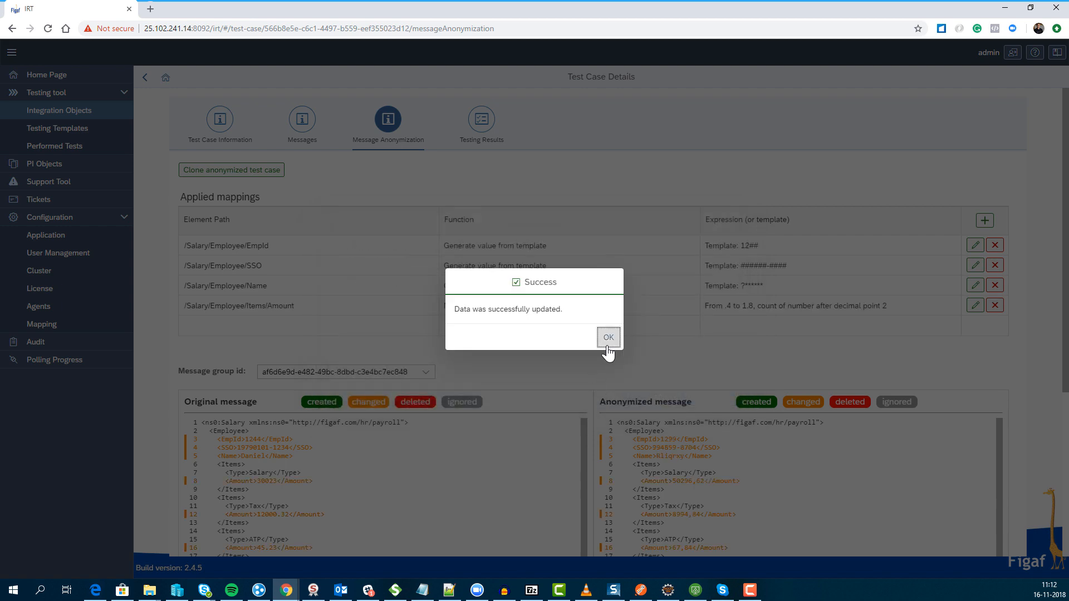
pyautogui.click(608, 337)
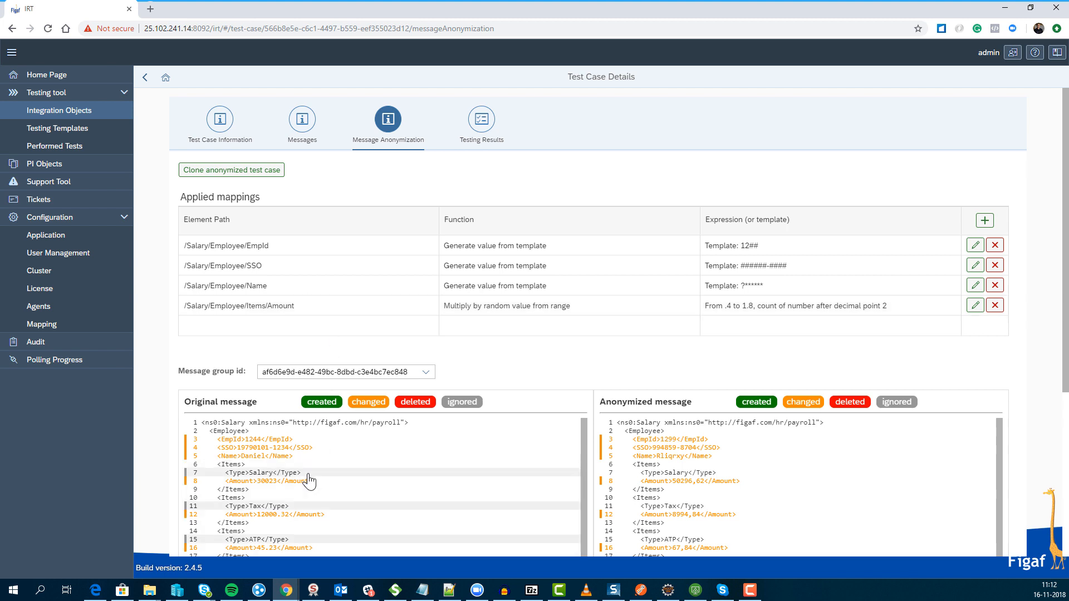
# Step: Clone the anonymized test case without skipping failed anonymizations
pyautogui.scroll(-4, 265, 508)
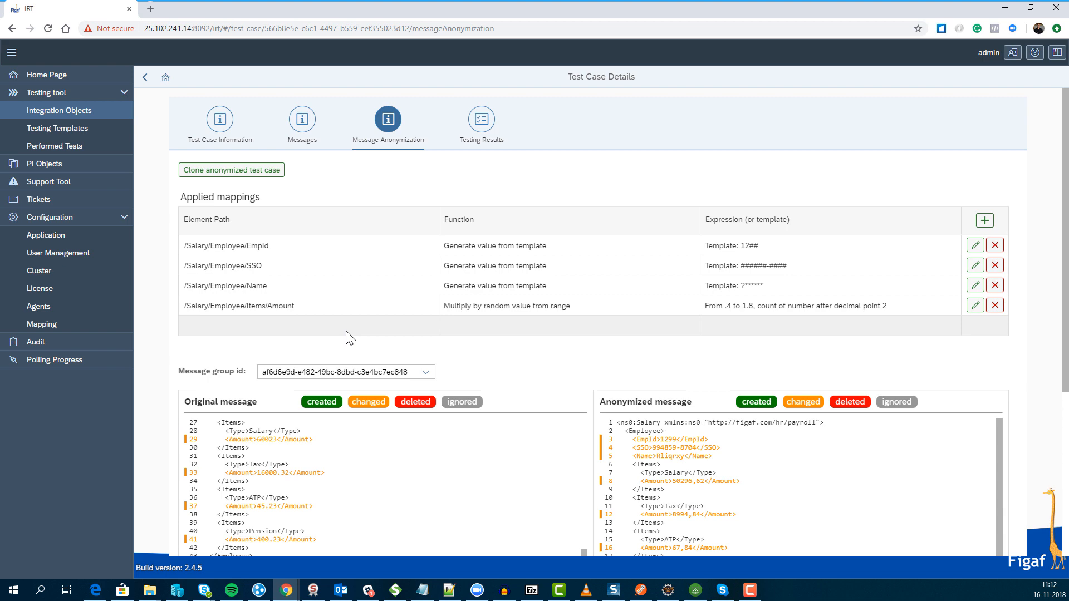
pyautogui.click(222, 177)
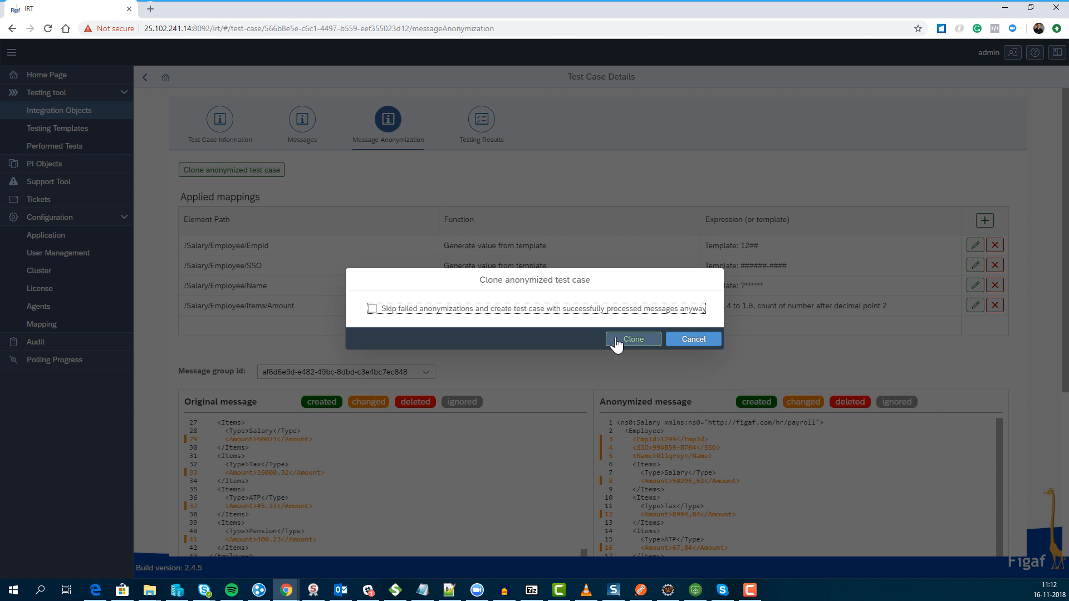
pyautogui.click(617, 342)
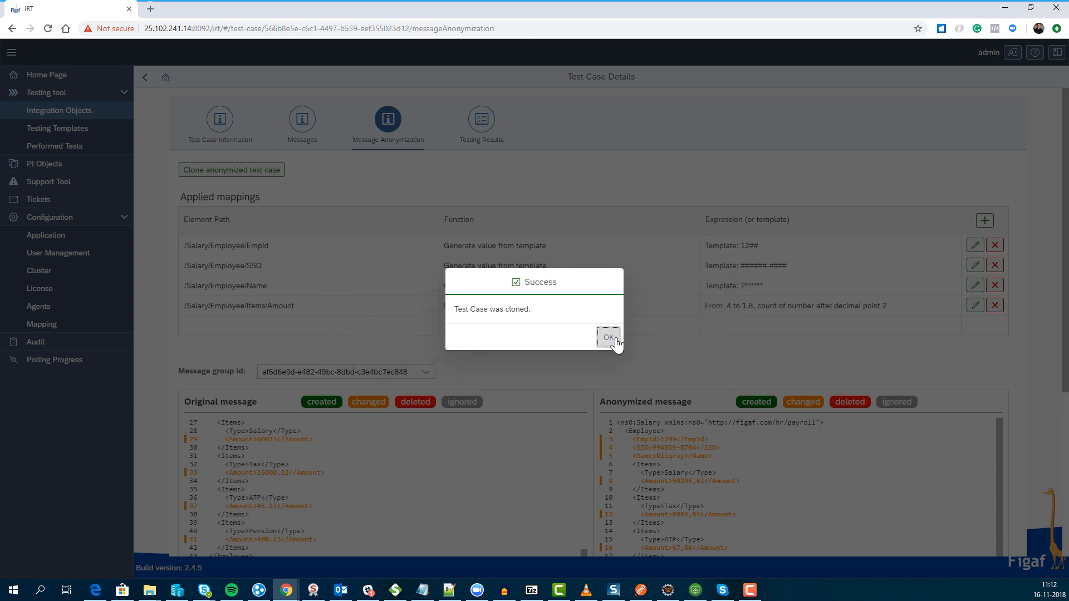
pyautogui.click(610, 340)
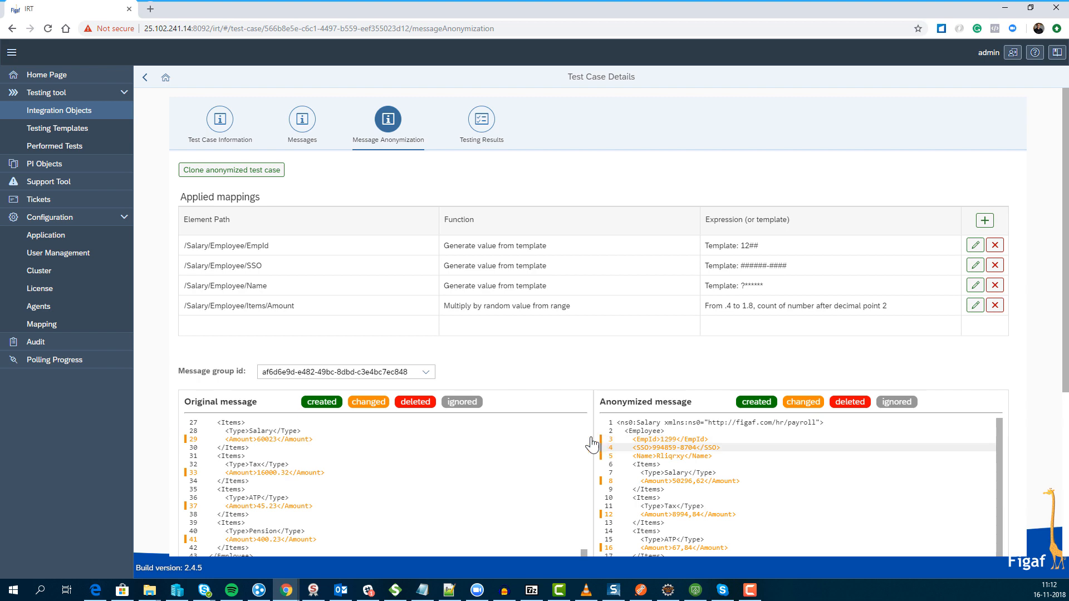
# Step: Return to the integration objects of agent DPO and open the agent test cases of FigafSalary_Out
pyautogui.click(294, 127)
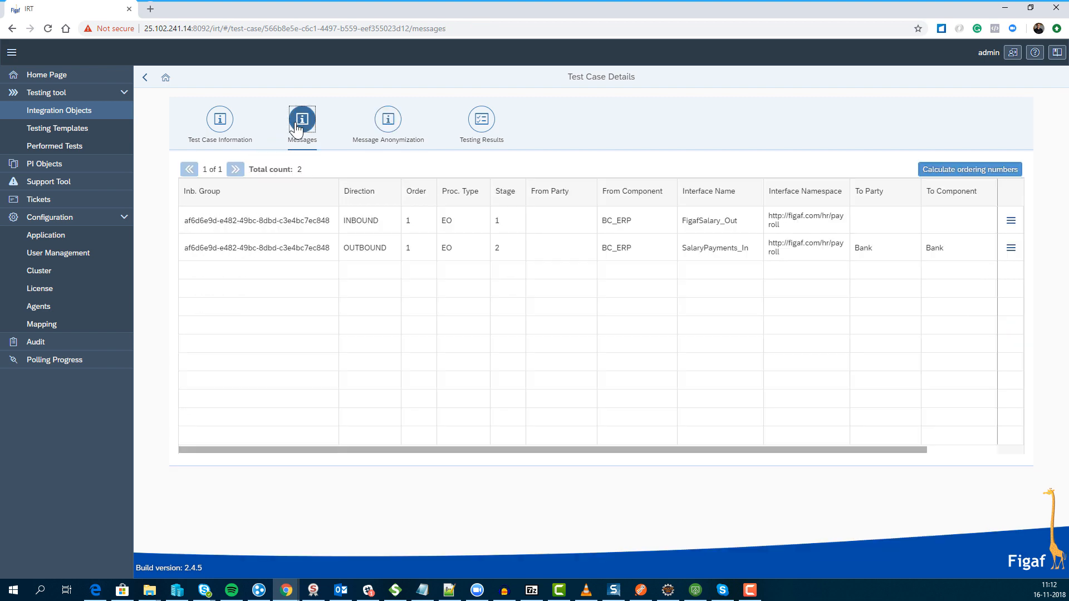
pyautogui.click(145, 77)
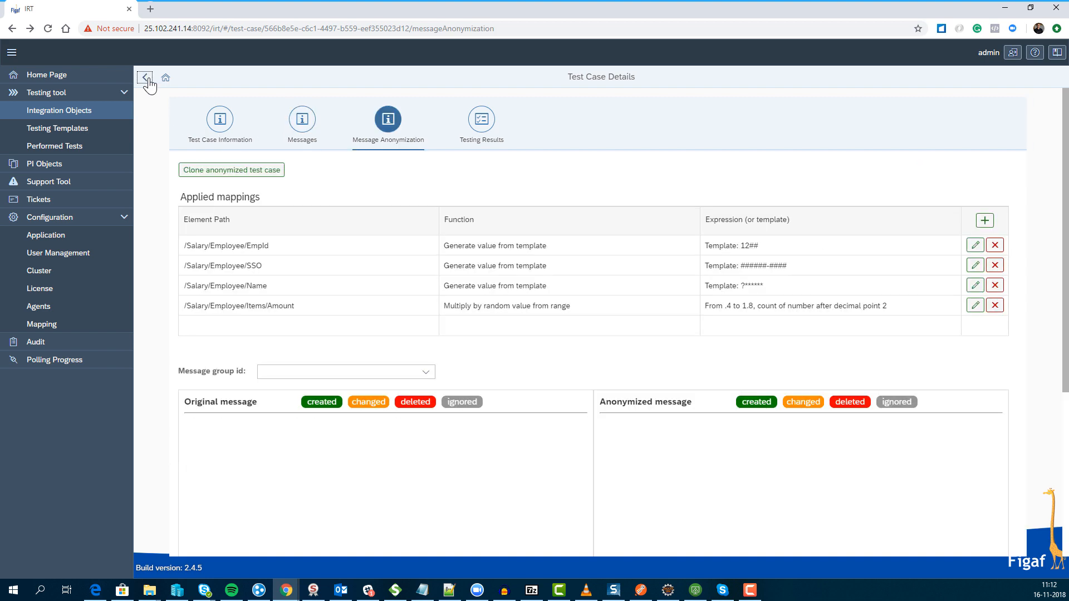
pyautogui.click(290, 116)
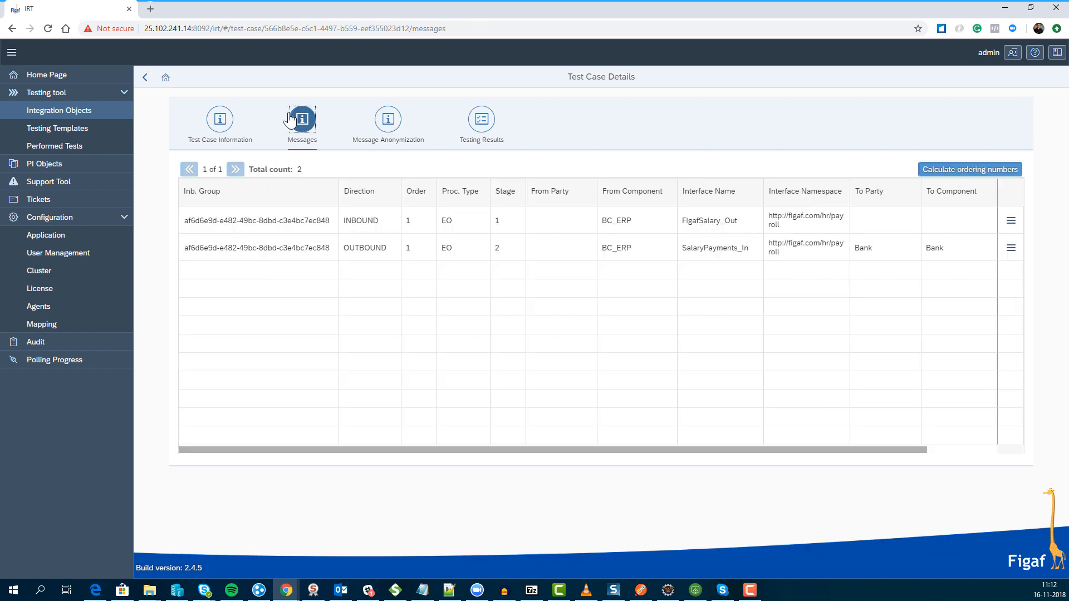
pyautogui.click(145, 78)
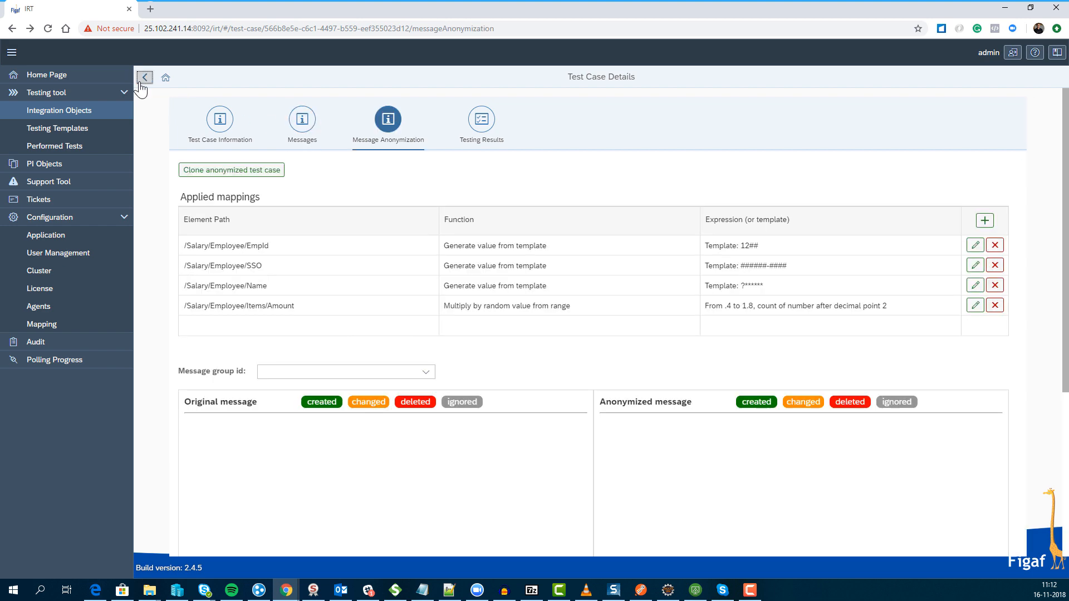
pyautogui.click(141, 84)
pyautogui.click(141, 85)
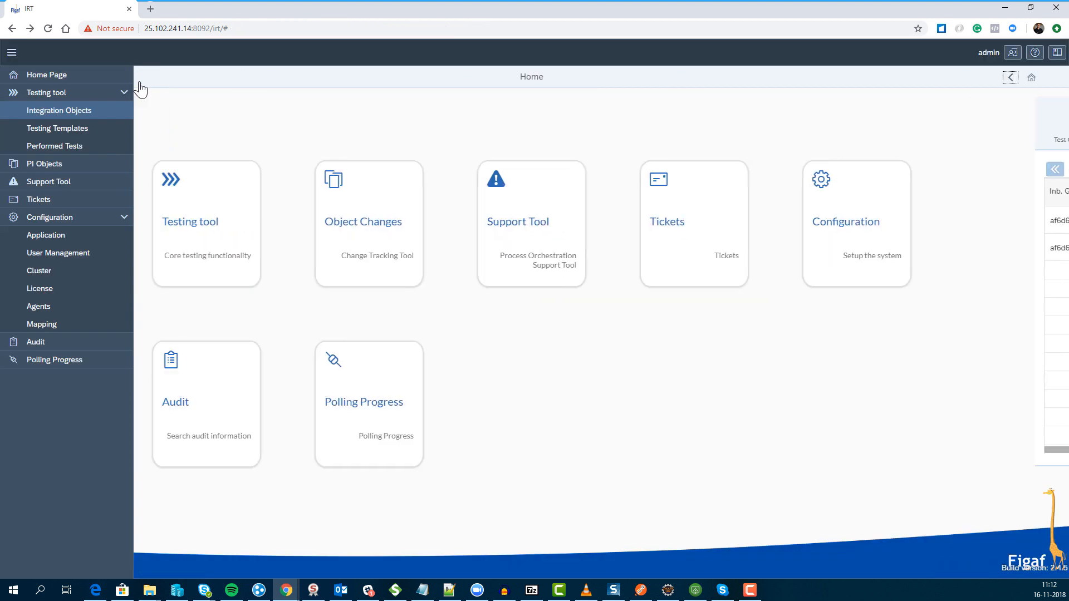
pyautogui.click(262, 178)
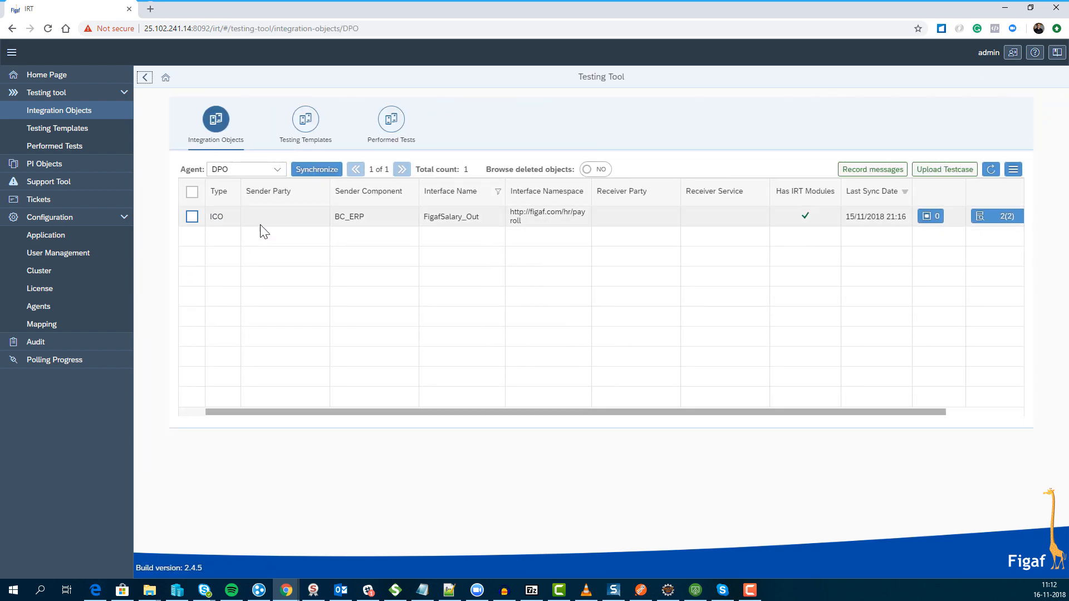
pyautogui.click(997, 216)
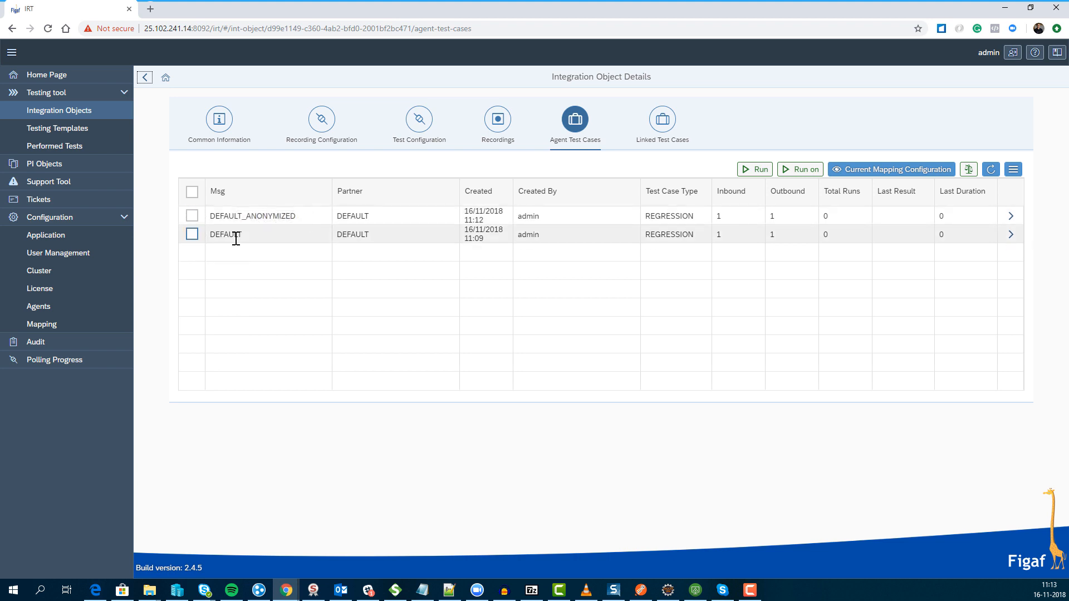
# Step: Run the DEFAULT_ANONYMIZED regression test case
pyautogui.click(195, 215)
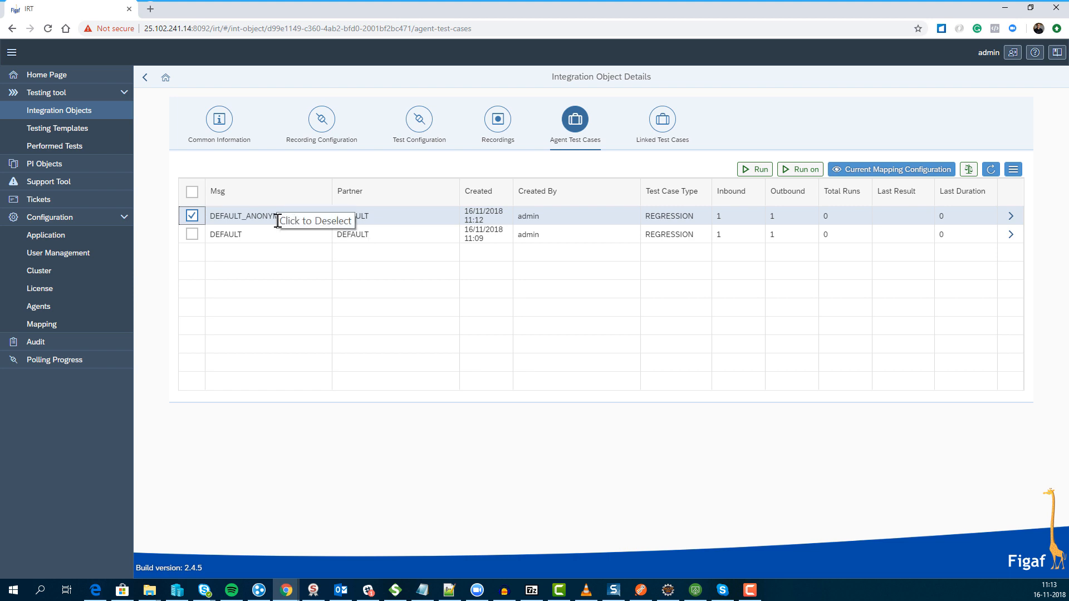
pyautogui.click(755, 171)
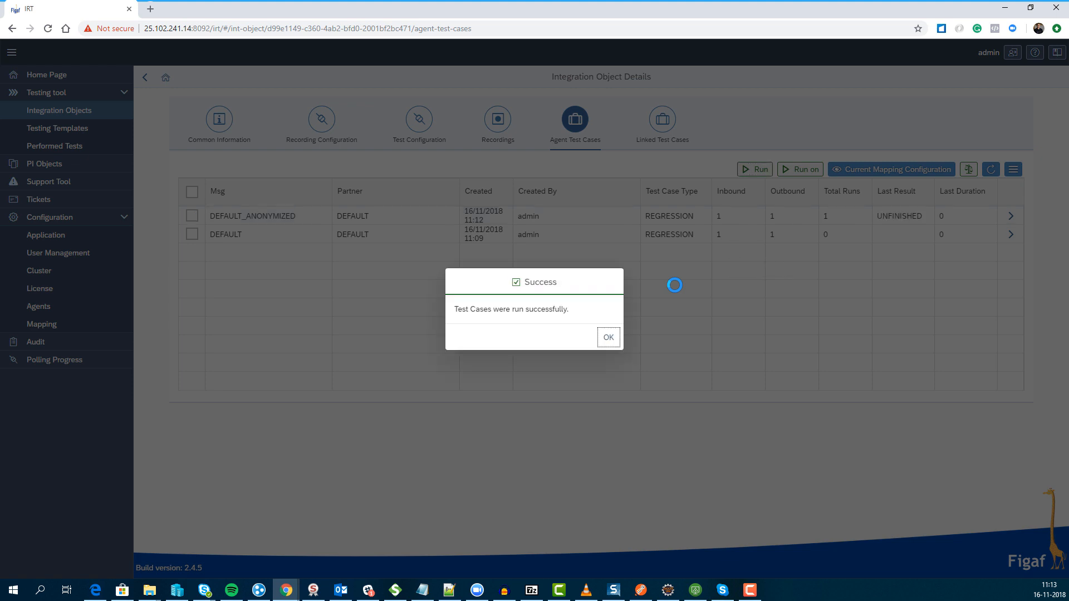
pyautogui.click(609, 338)
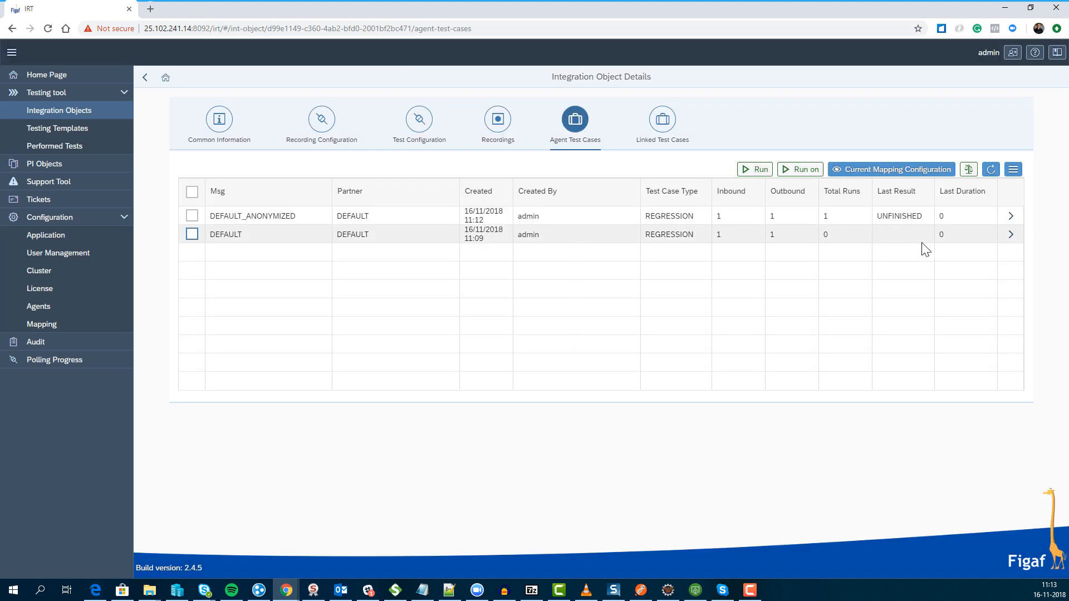
# Step: Open the testing results of the DEFAULT_ANONYMIZED test case and show the details of its test run
pyautogui.click(1009, 218)
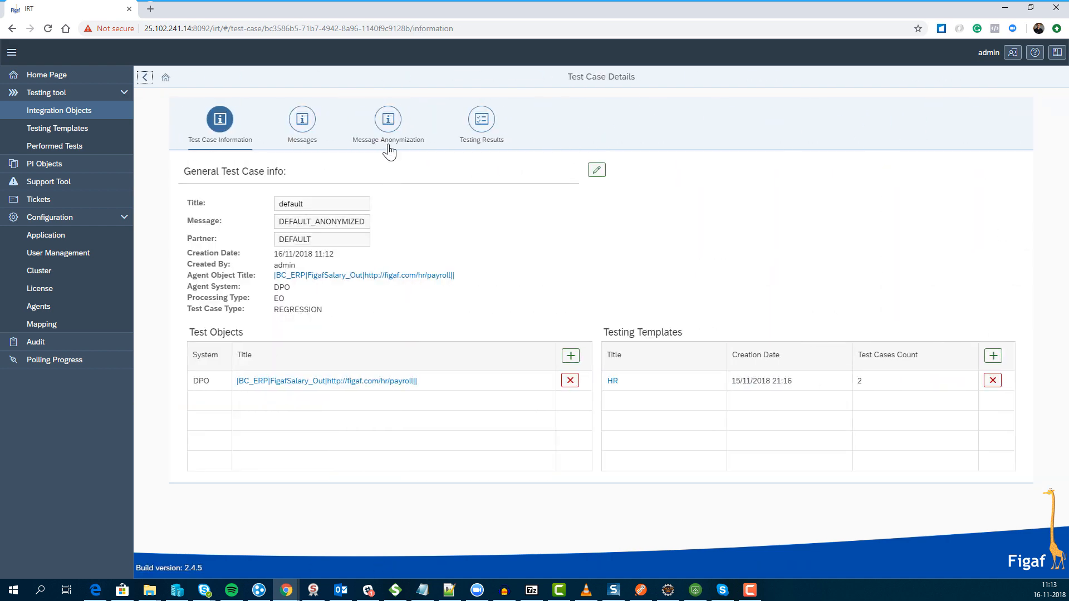
pyautogui.click(476, 125)
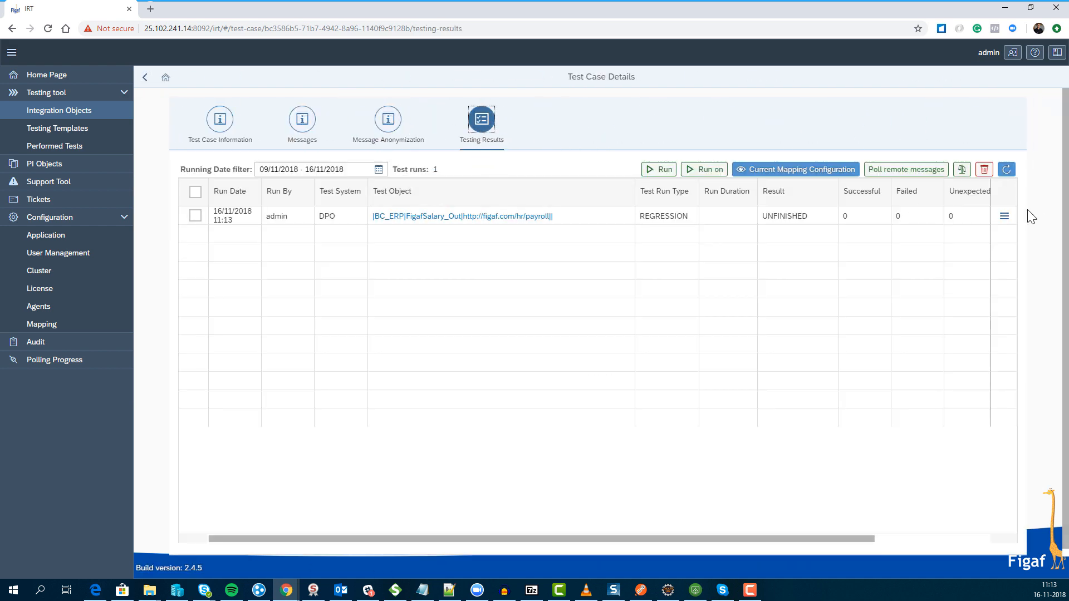
pyautogui.click(1004, 217)
pyautogui.click(947, 220)
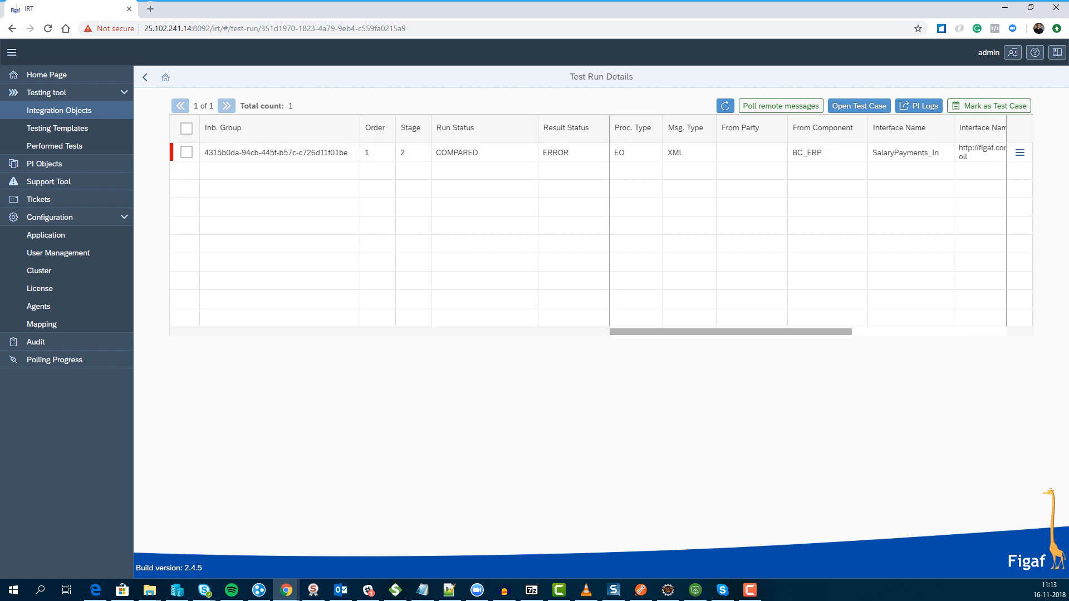
# Step: Examine the differences between the expected and actual result of the SalaryPayments_In message, and close the comparison
pyautogui.click(1020, 153)
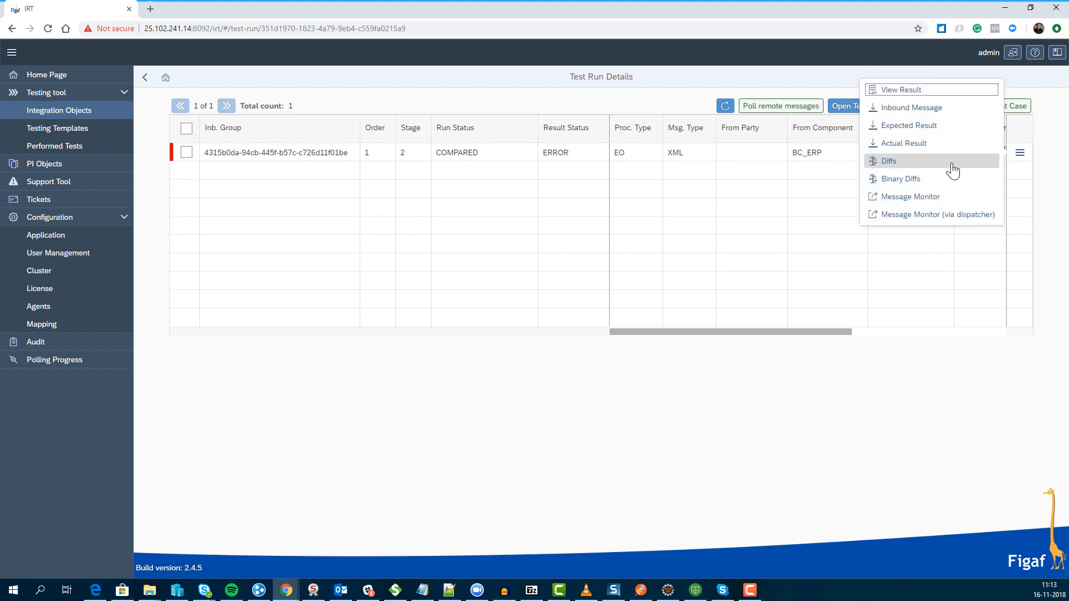
pyautogui.click(951, 163)
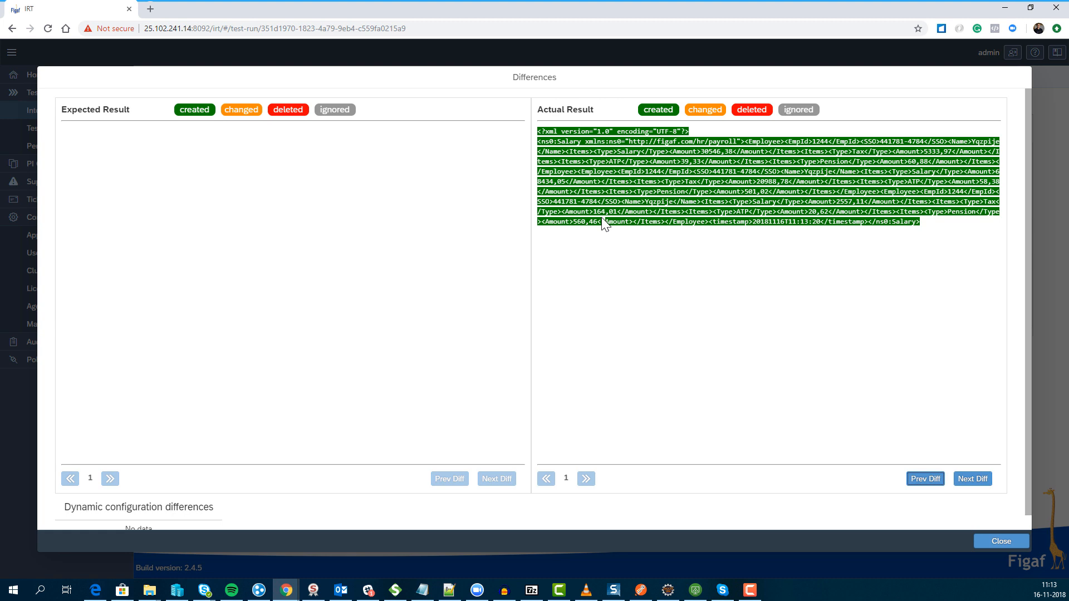
pyautogui.click(1011, 549)
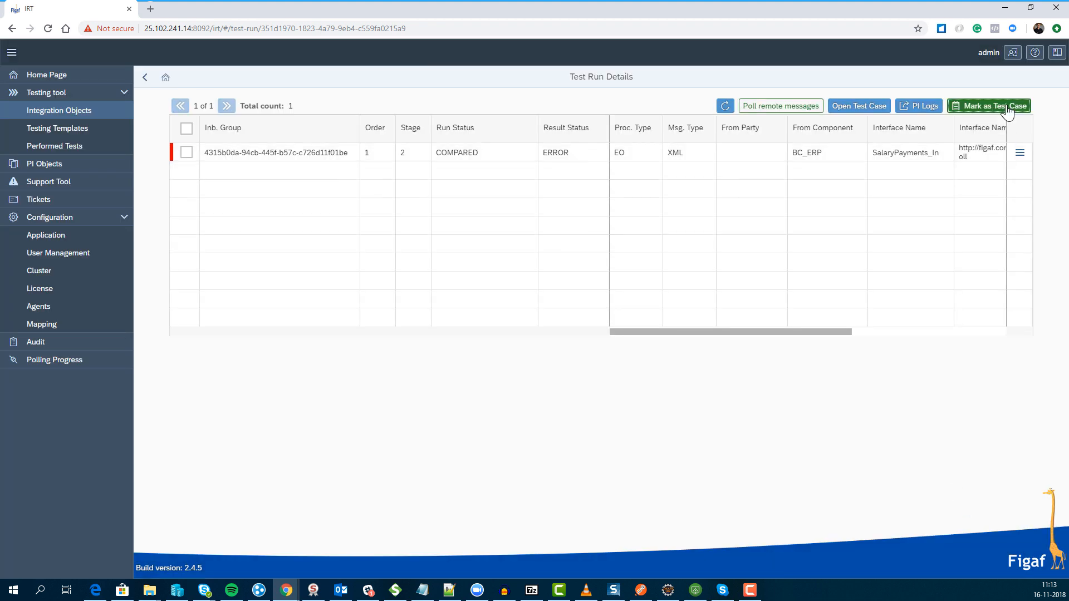
# Step: Mark the test run's result as a new test case and return to the refreshed agent test cases of the integration object
pyautogui.click(1007, 110)
pyautogui.click(604, 345)
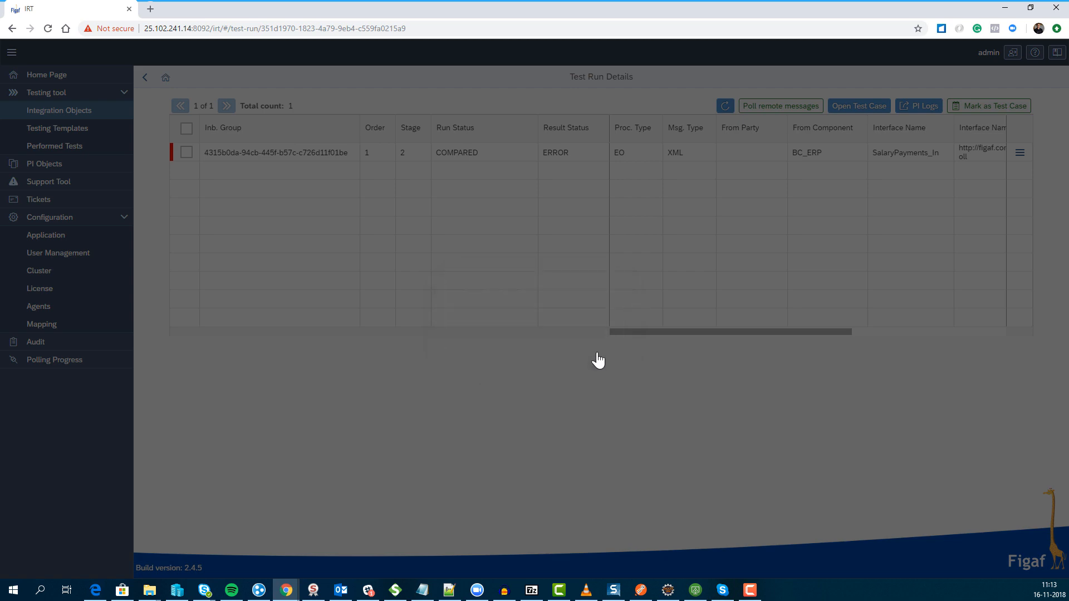
pyautogui.click(148, 83)
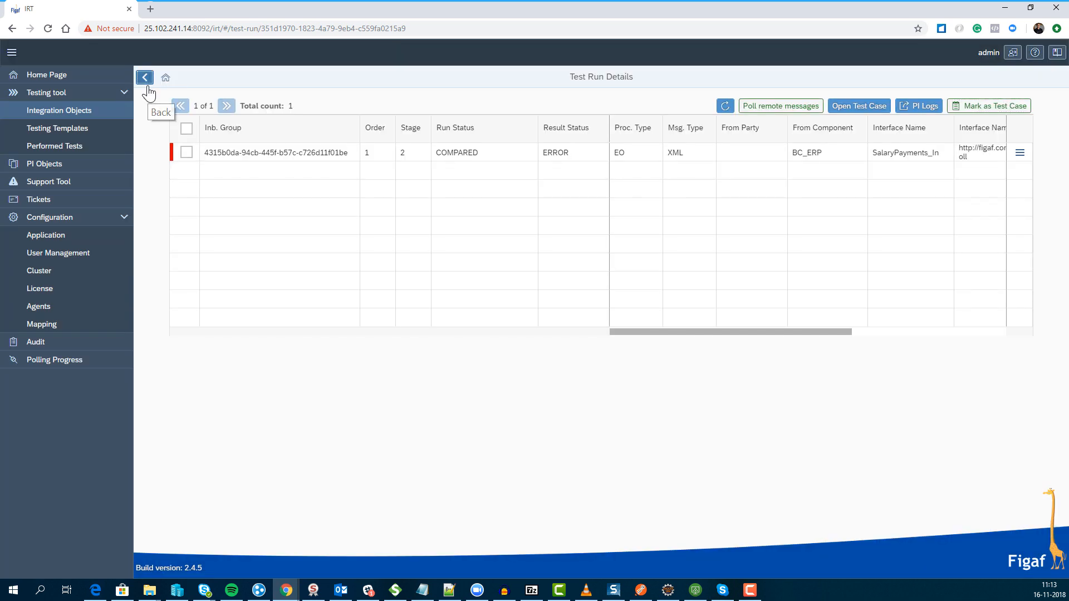
pyautogui.click(147, 84)
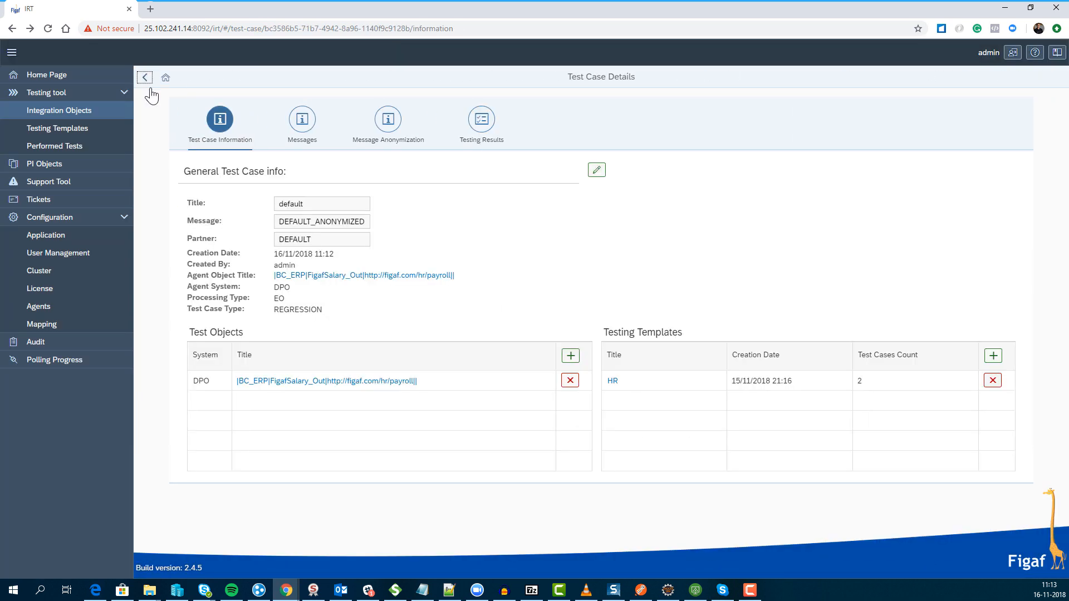
pyautogui.click(146, 80)
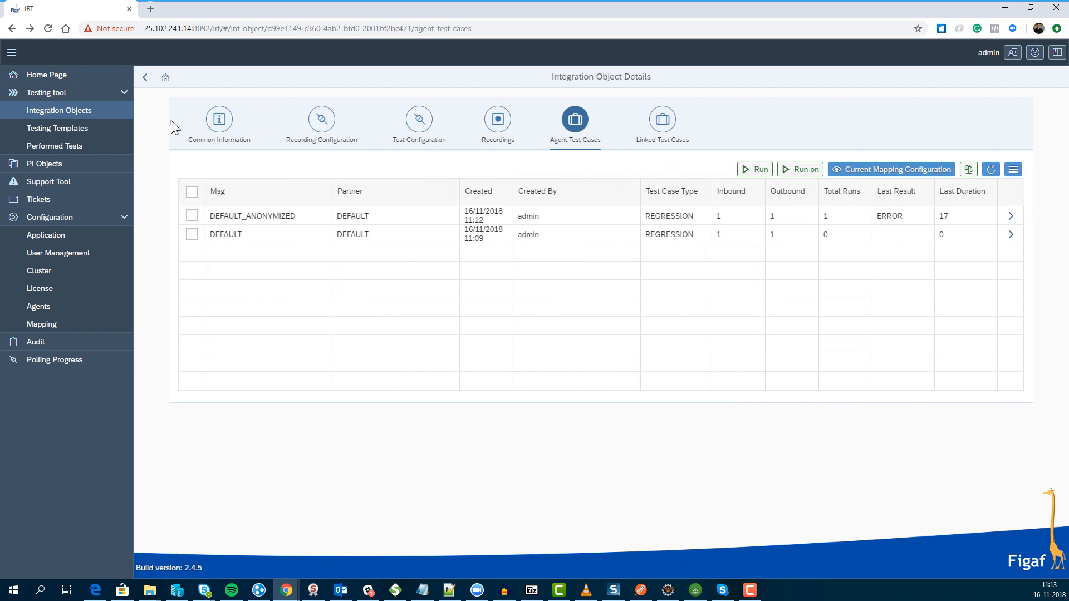
pyautogui.click(991, 170)
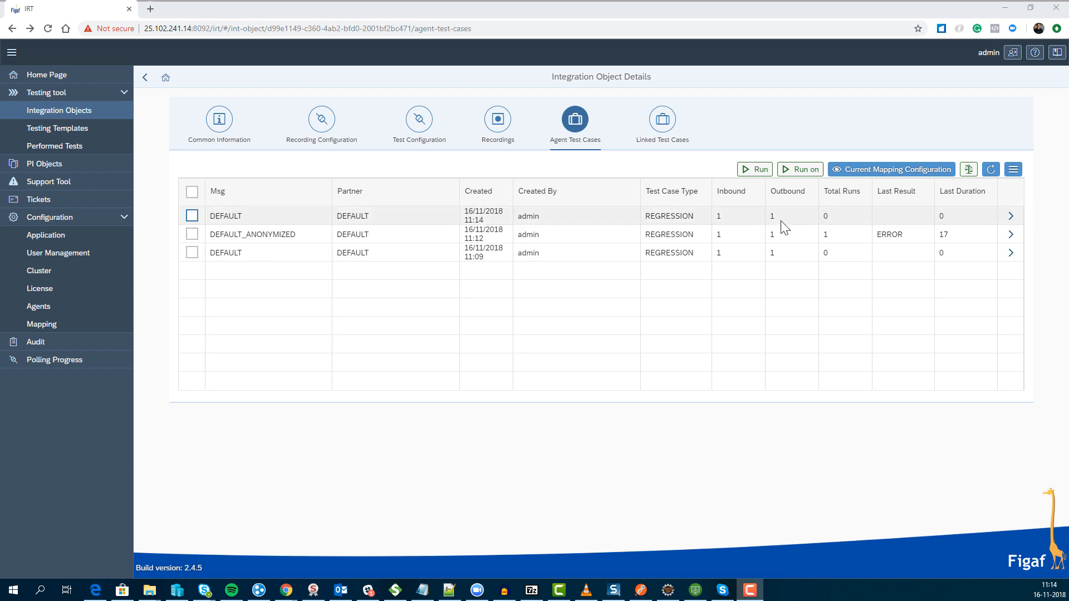
# Step: Delete the DEFAULT_ANONYMIZED test case and the DEFAULT test case created at 11:09, including their messages and results
pyautogui.click(192, 215)
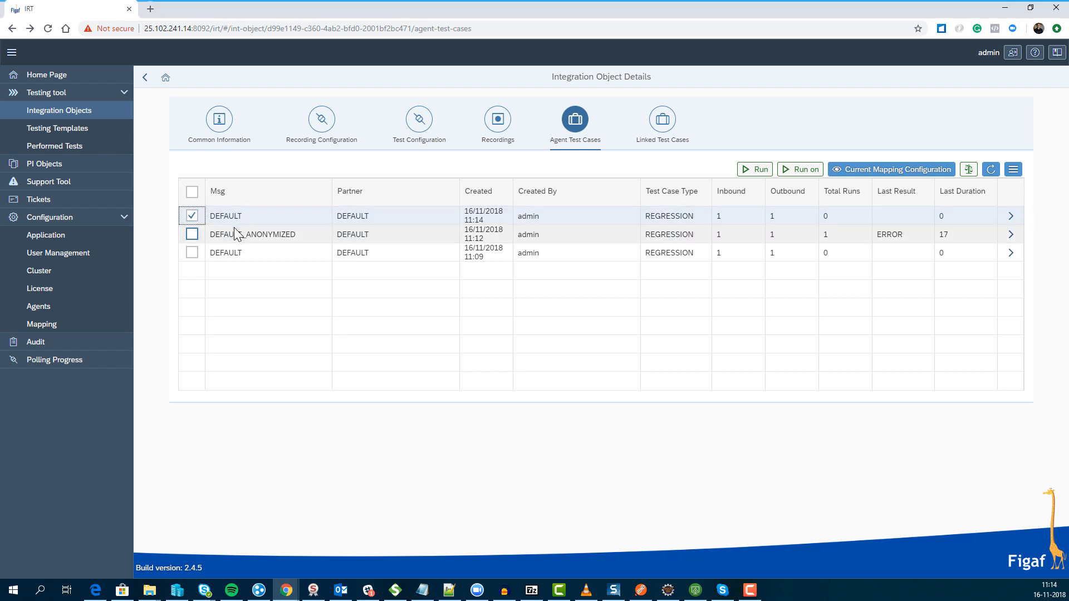
pyautogui.click(191, 234)
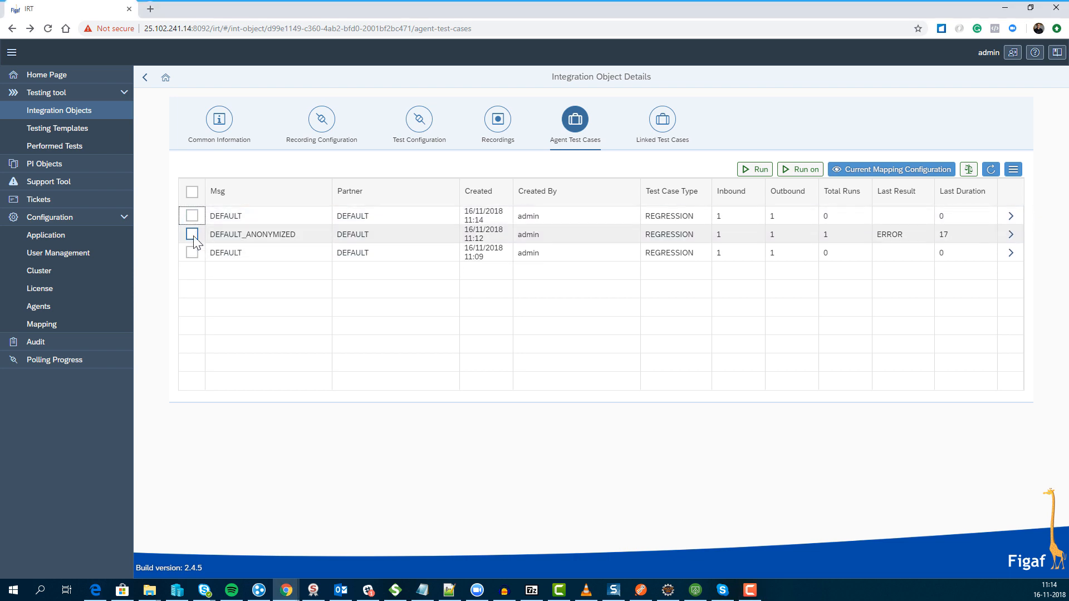
pyautogui.click(191, 257)
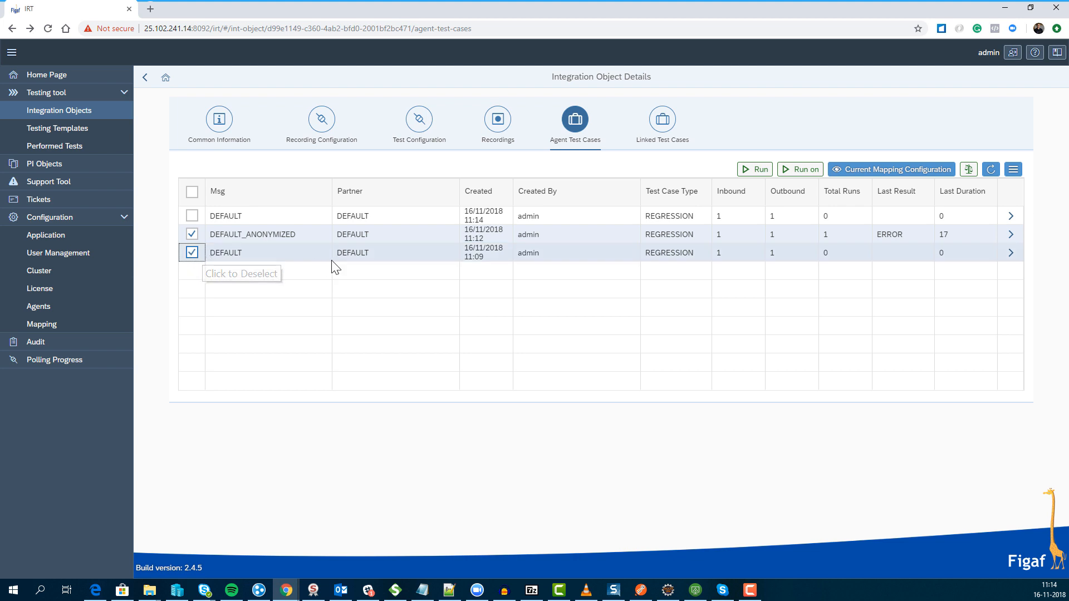
pyautogui.click(1014, 170)
pyautogui.click(966, 217)
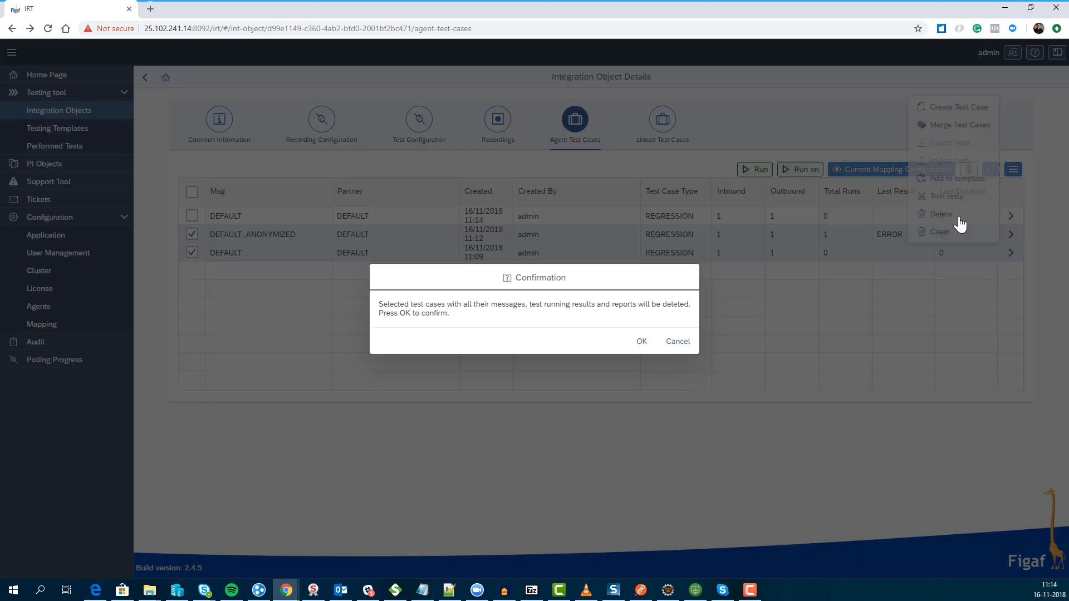
pyautogui.click(633, 350)
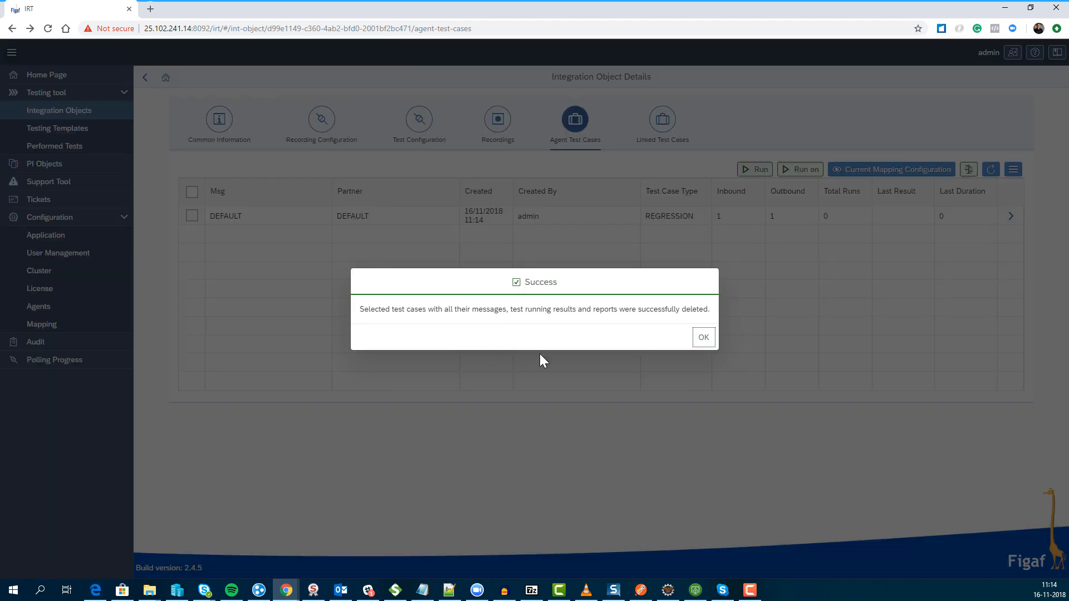
pyautogui.click(703, 338)
# Step: Run the remaining DEFAULT regression test case created at 11:14
pyautogui.click(195, 217)
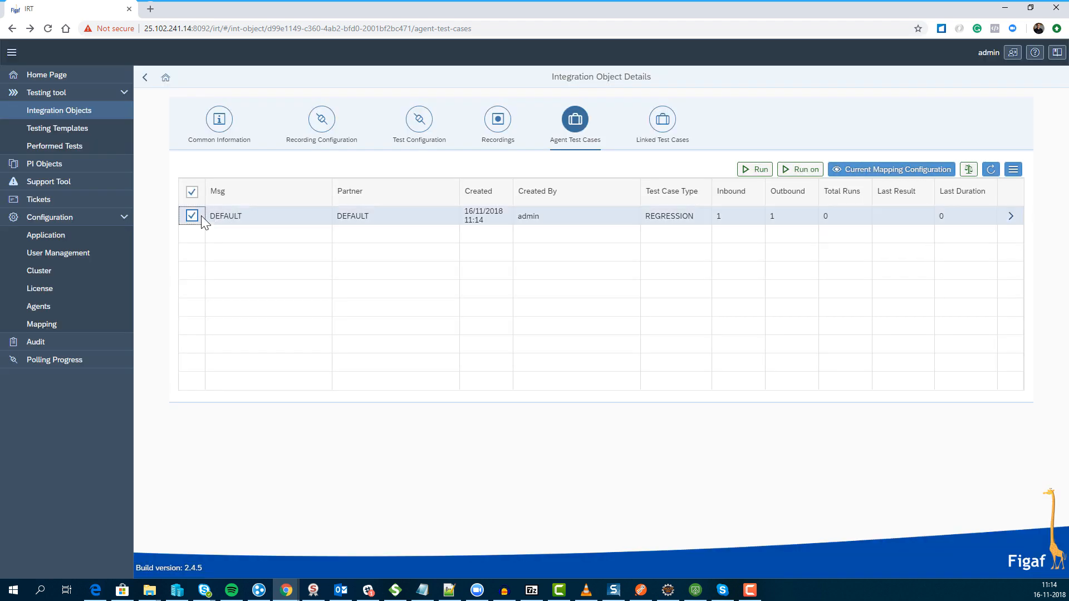
pyautogui.click(761, 170)
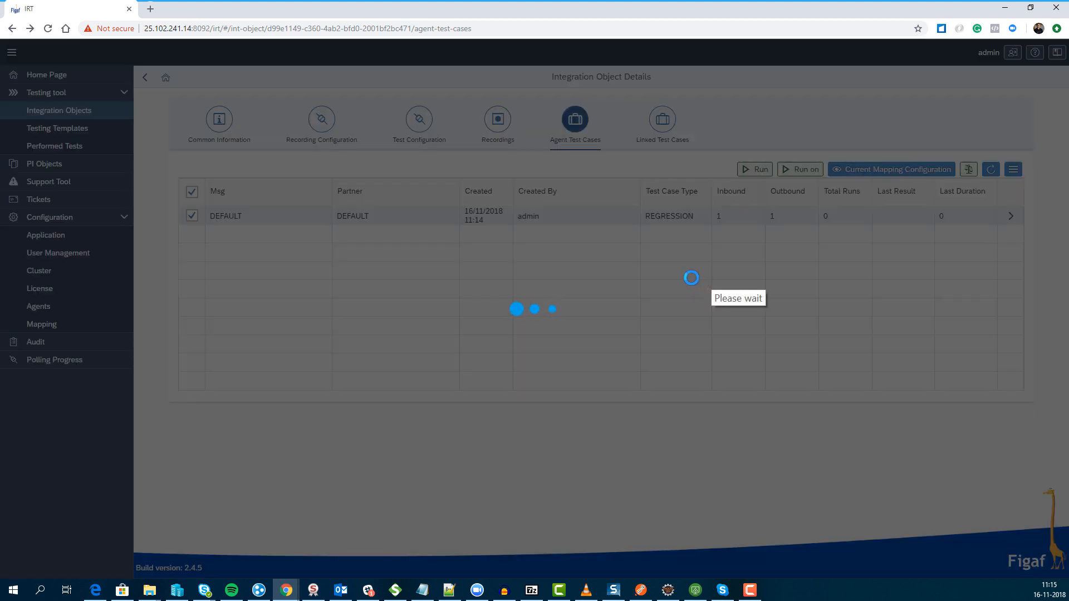
pyautogui.click(610, 337)
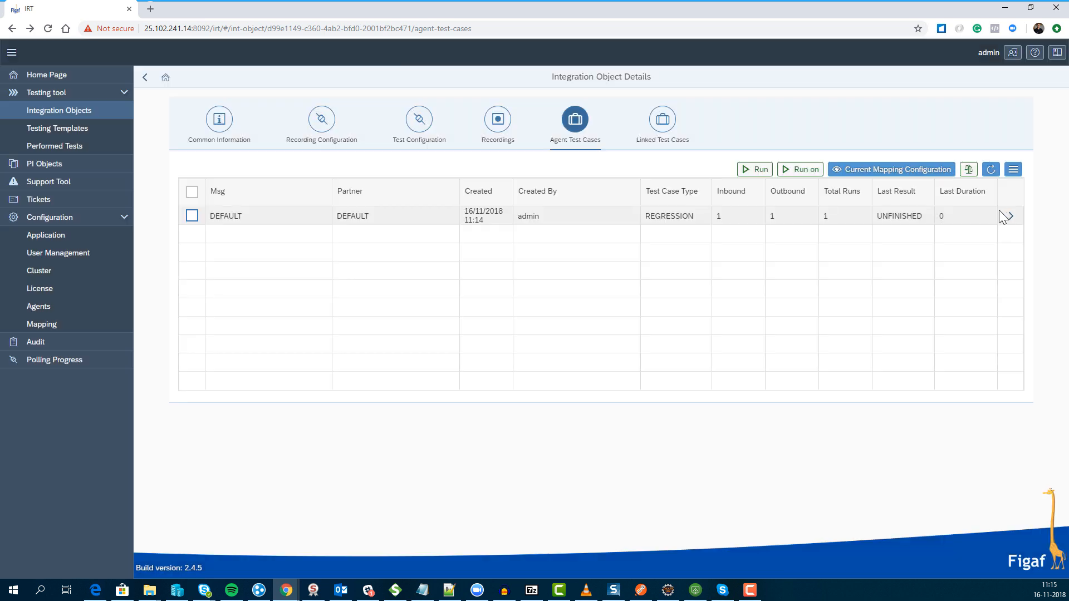
# Step: Open the testing results of the DEFAULT test case and view the results of its test run
pyautogui.click(1009, 217)
pyautogui.click(471, 135)
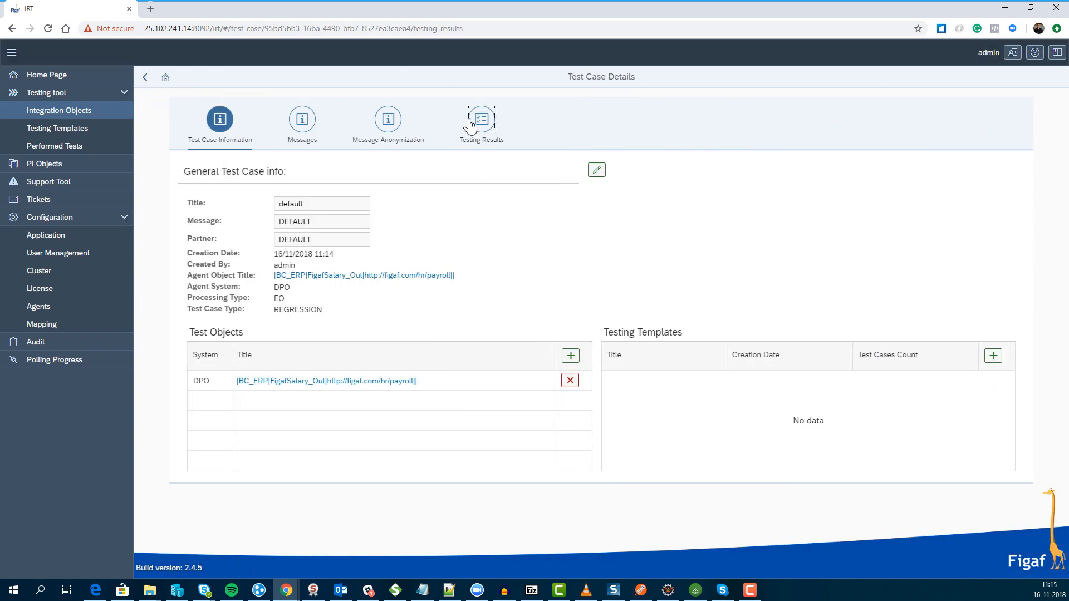
pyautogui.click(1010, 216)
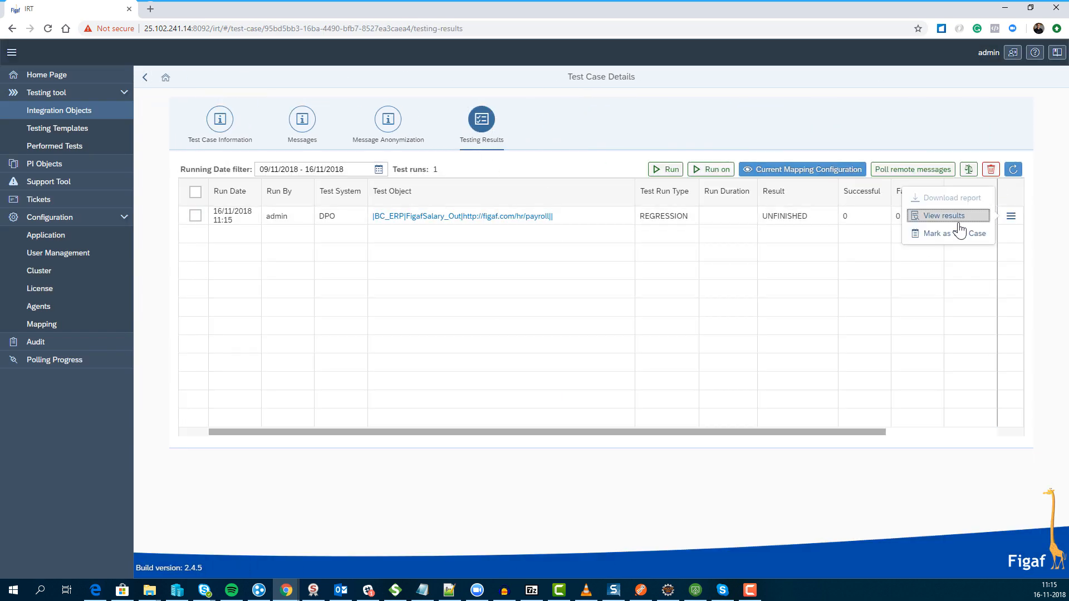
pyautogui.click(954, 219)
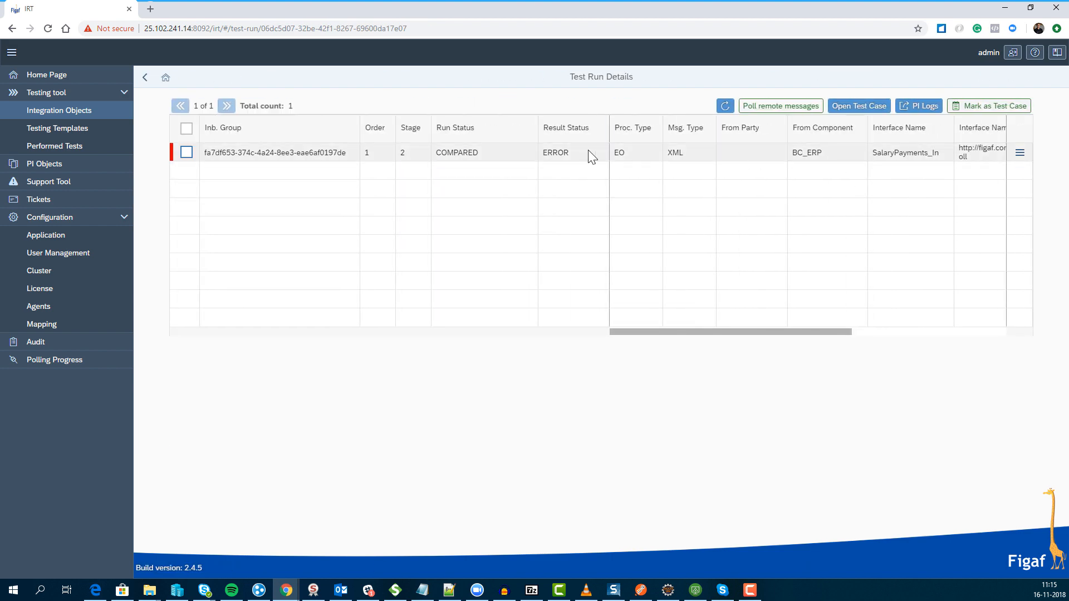
# Step: Compare the expected and actual results of the SalaryPayments_In message, and go to the next difference in both
pyautogui.click(1015, 153)
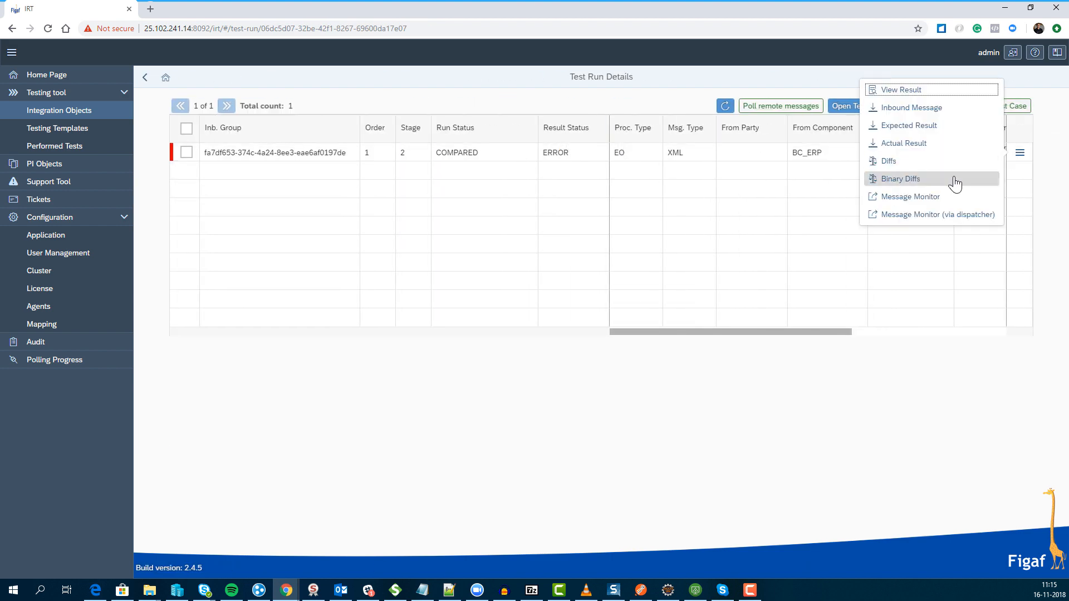
pyautogui.click(947, 163)
pyautogui.scroll(-2, 724, 333)
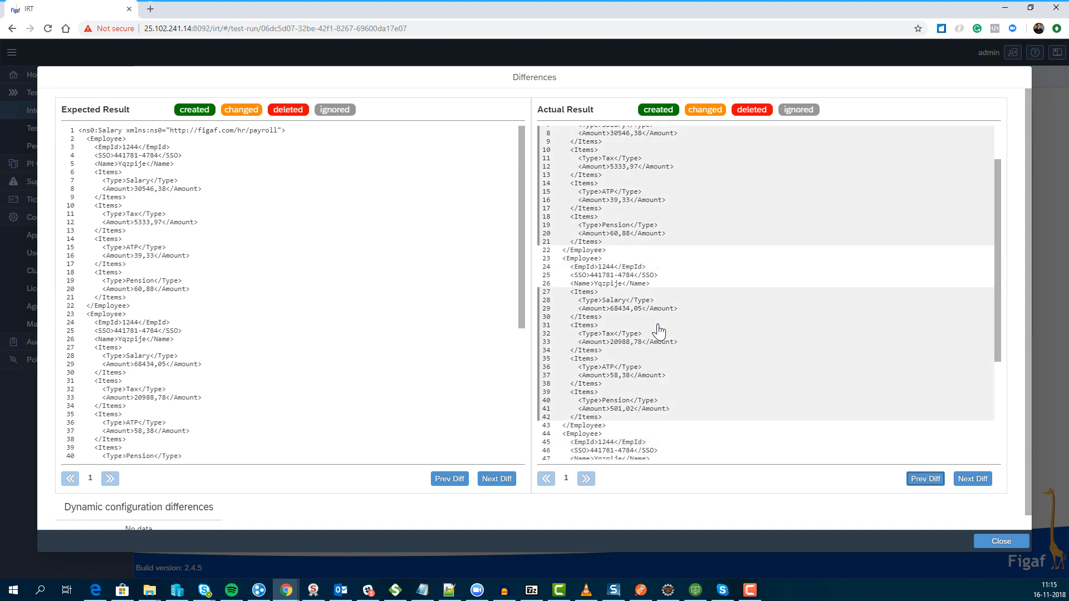
pyautogui.scroll(2, 836, 384)
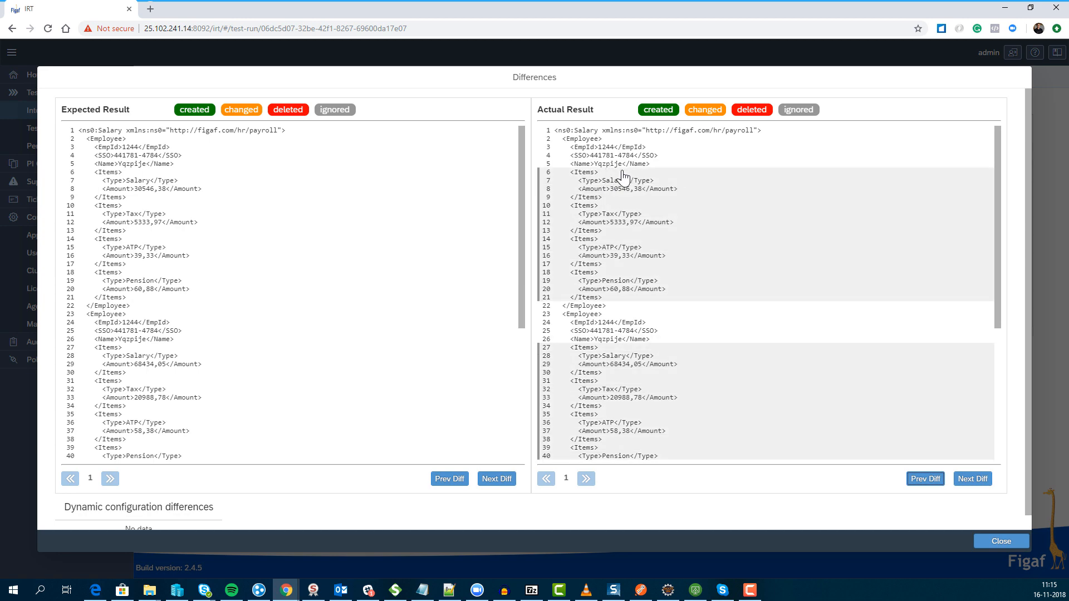
pyautogui.scroll(-4, 612, 175)
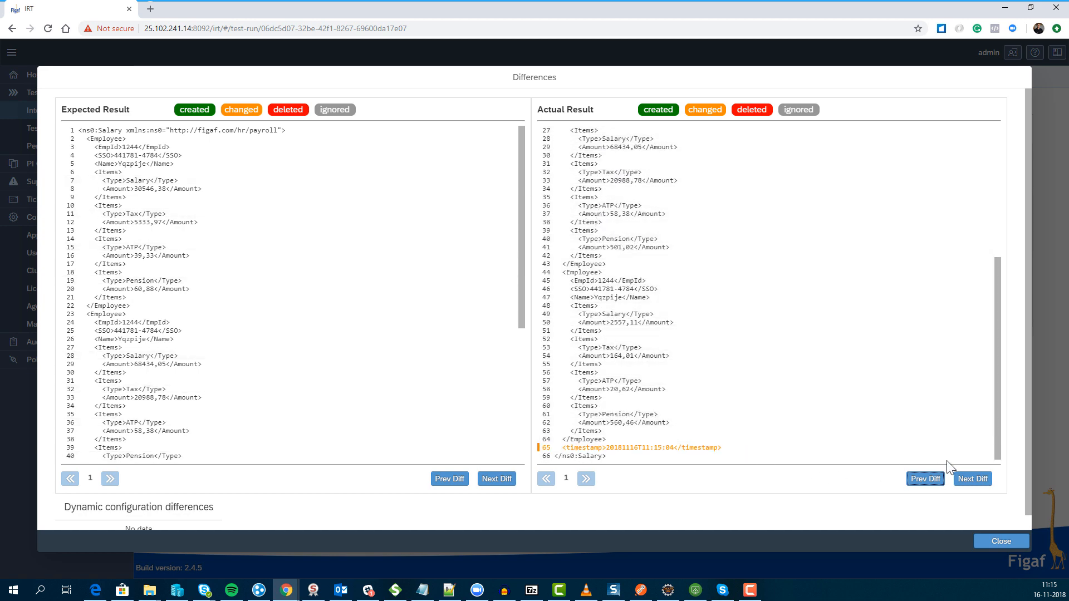
pyautogui.click(973, 479)
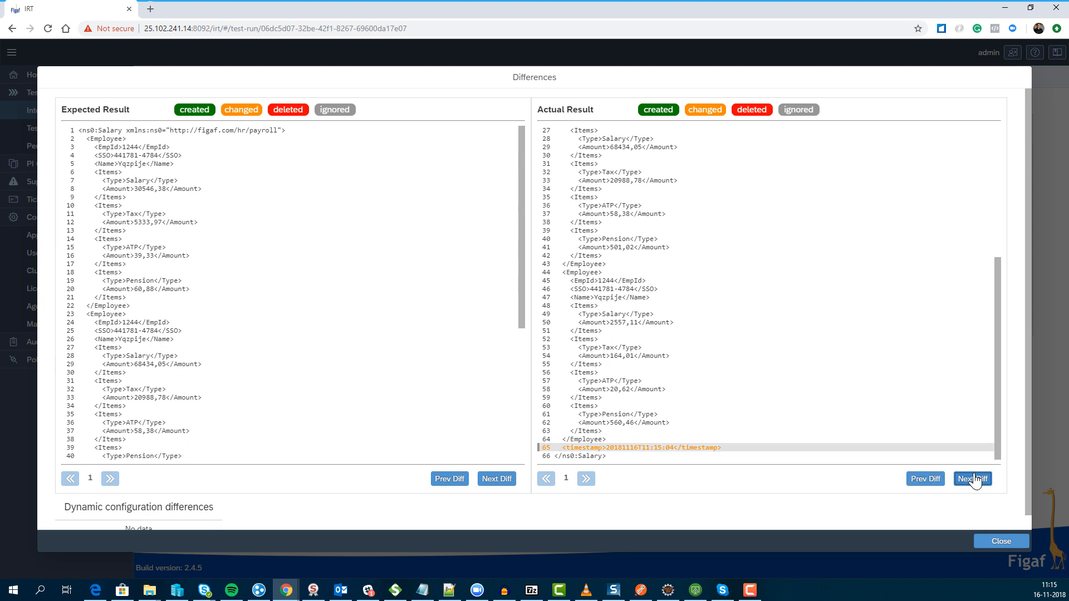
pyautogui.click(497, 479)
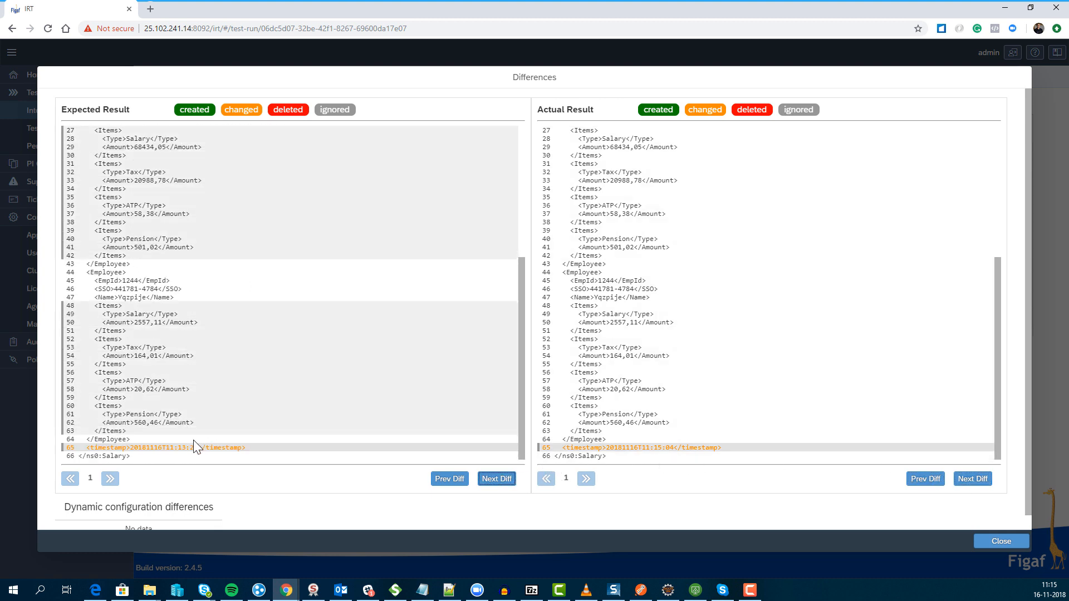
# Step: Add the expression /Salary/timestamp to the ignore list from the timestamp difference, and close the comparison
pyautogui.doubleClick(651, 450)
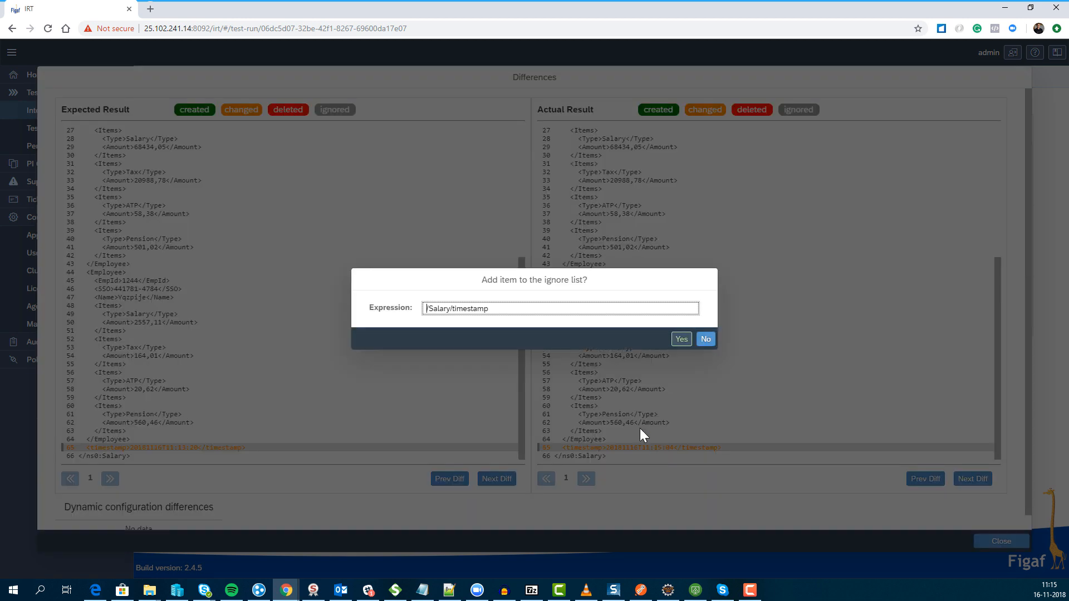
pyautogui.click(686, 343)
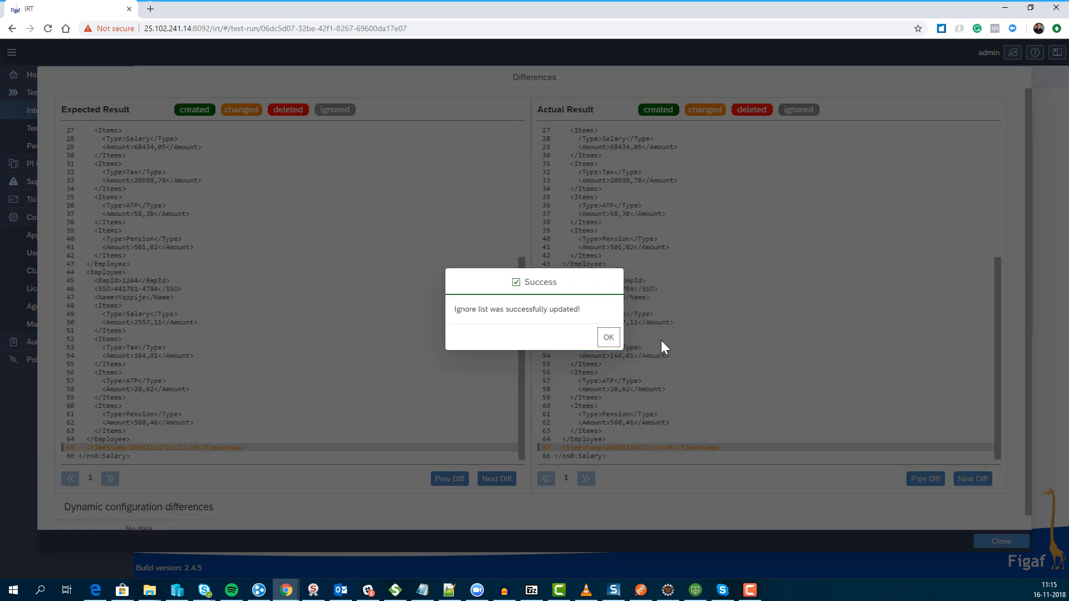
pyautogui.click(608, 337)
pyautogui.click(981, 543)
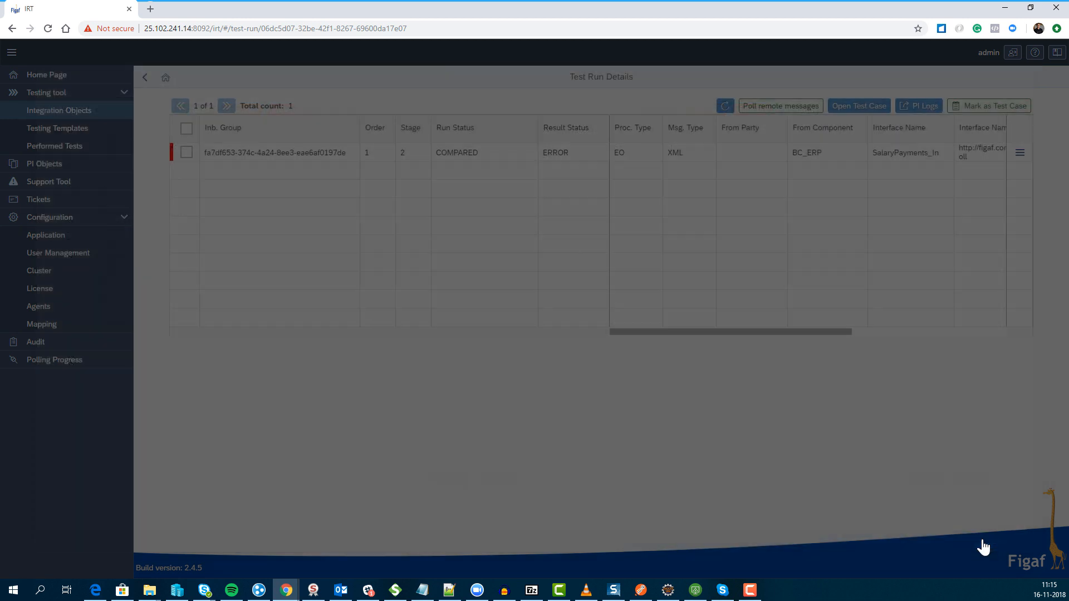
# Step: Rerun the DEFAULT test case from its testing results and view the results of the newest run
pyautogui.click(166, 77)
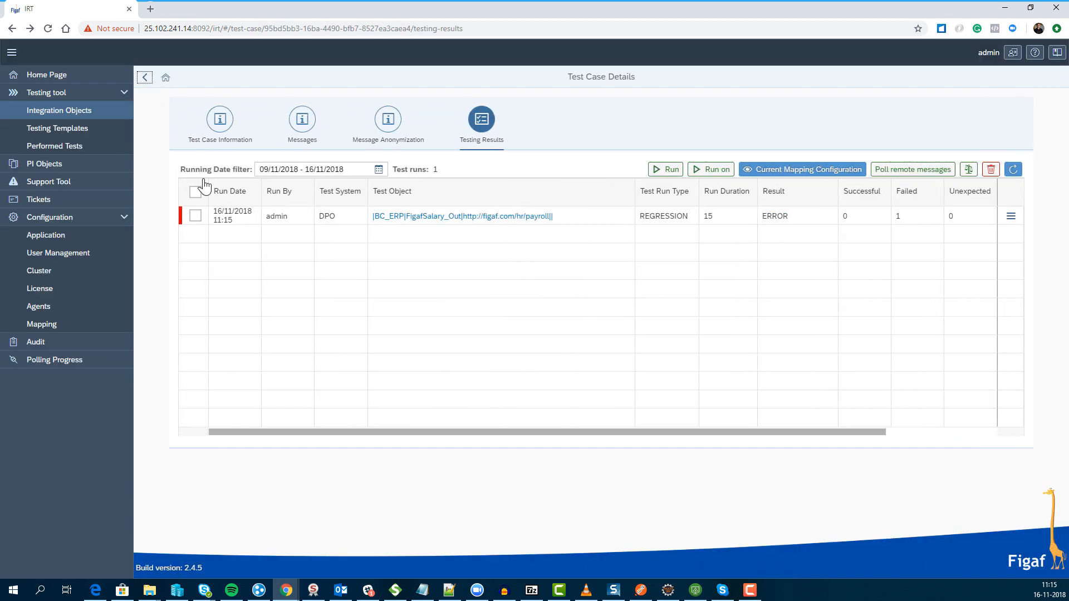
pyautogui.click(669, 170)
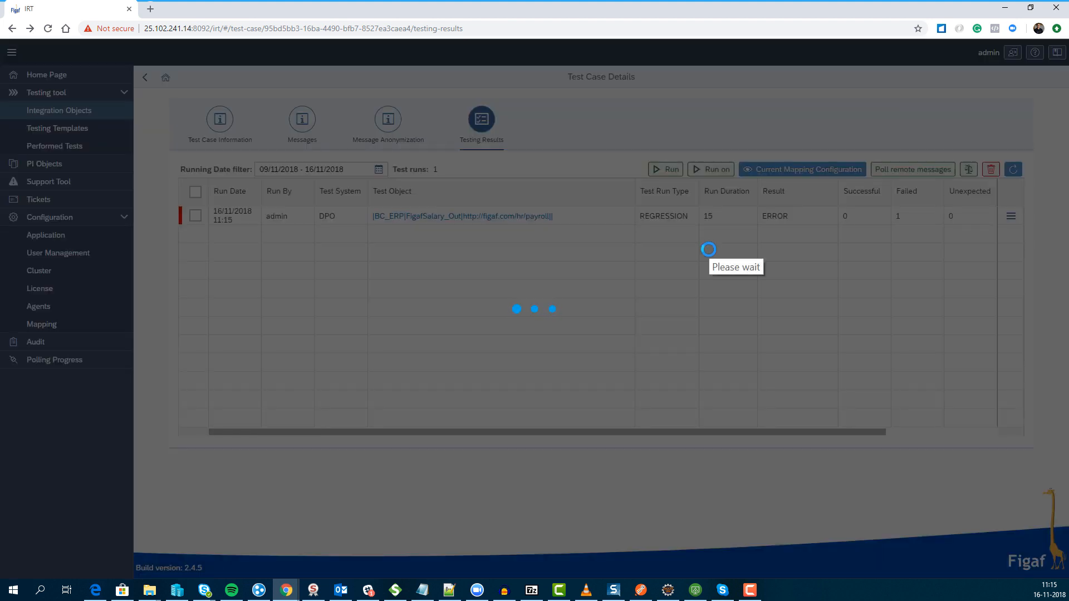
pyautogui.click(609, 335)
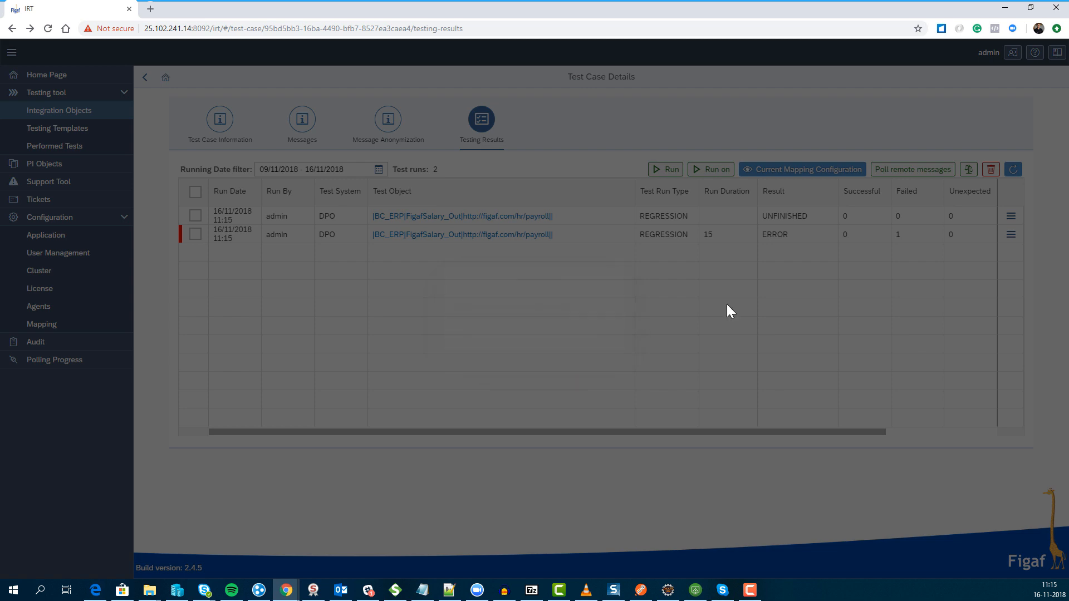
pyautogui.click(1011, 216)
pyautogui.click(955, 217)
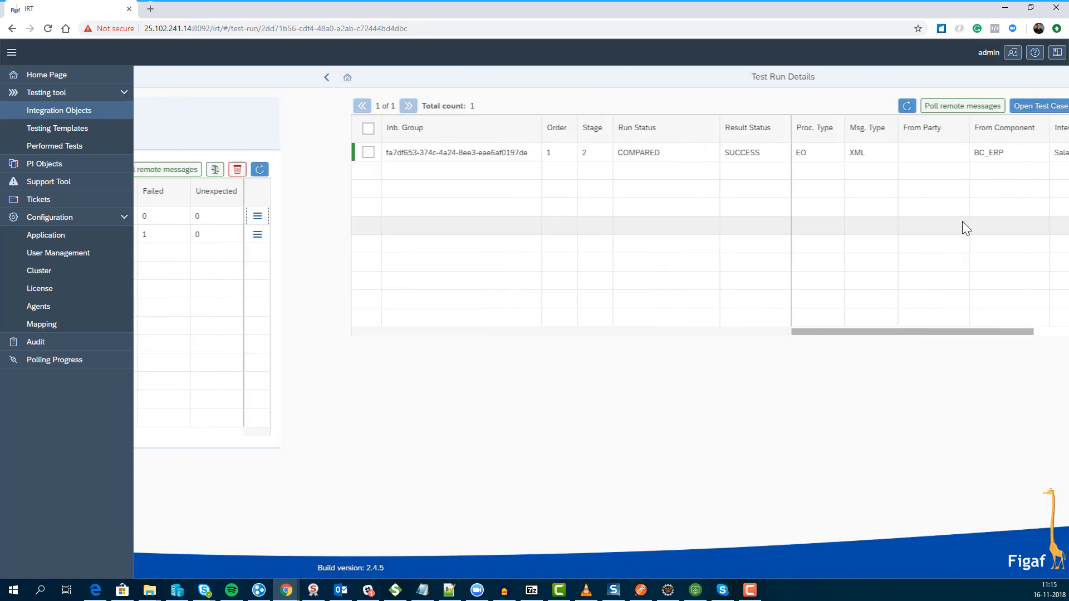